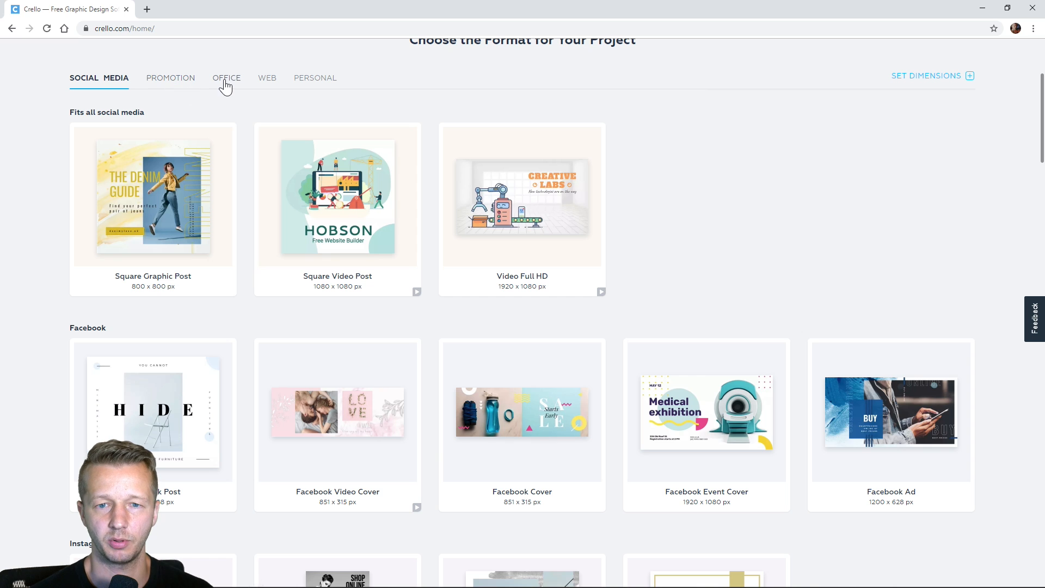
Step: Browse the available design formats, including the social media, promotion, documents, web and personal categories
click(268, 79)
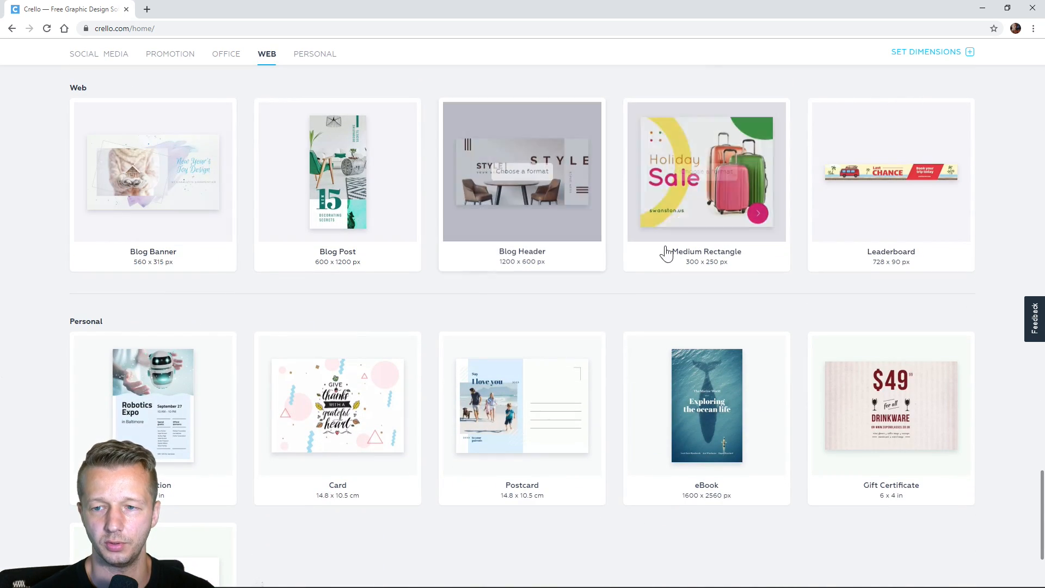
drag(1038, 483, 1034, 133)
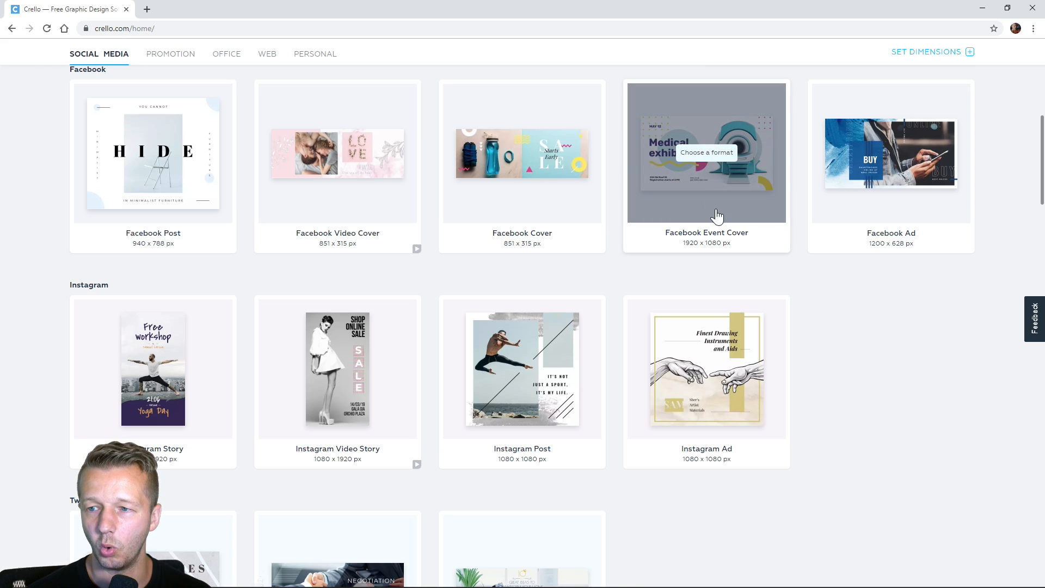
scroll(795, 348, down, 7)
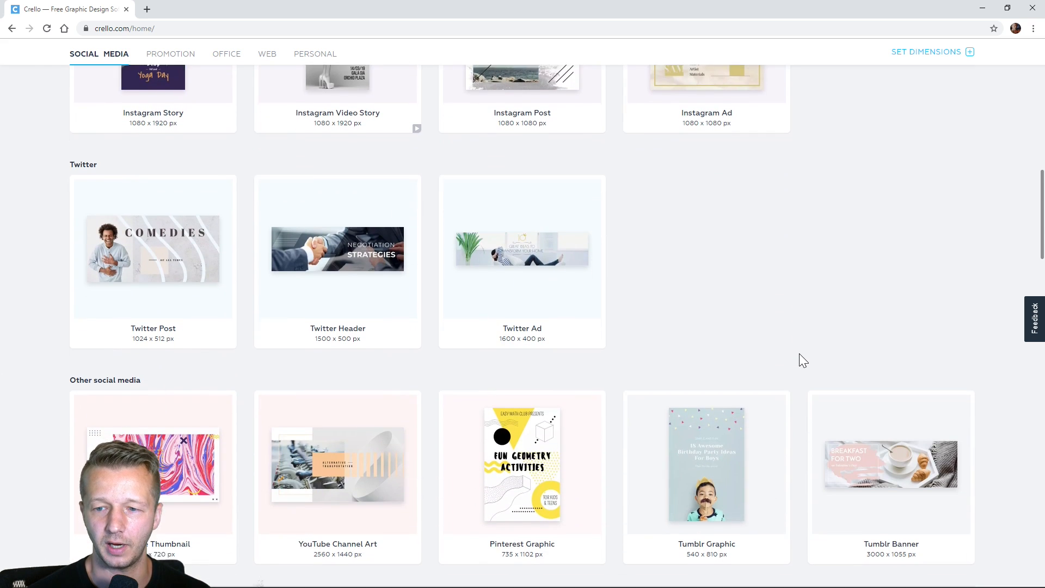
scroll(737, 292, down, 2)
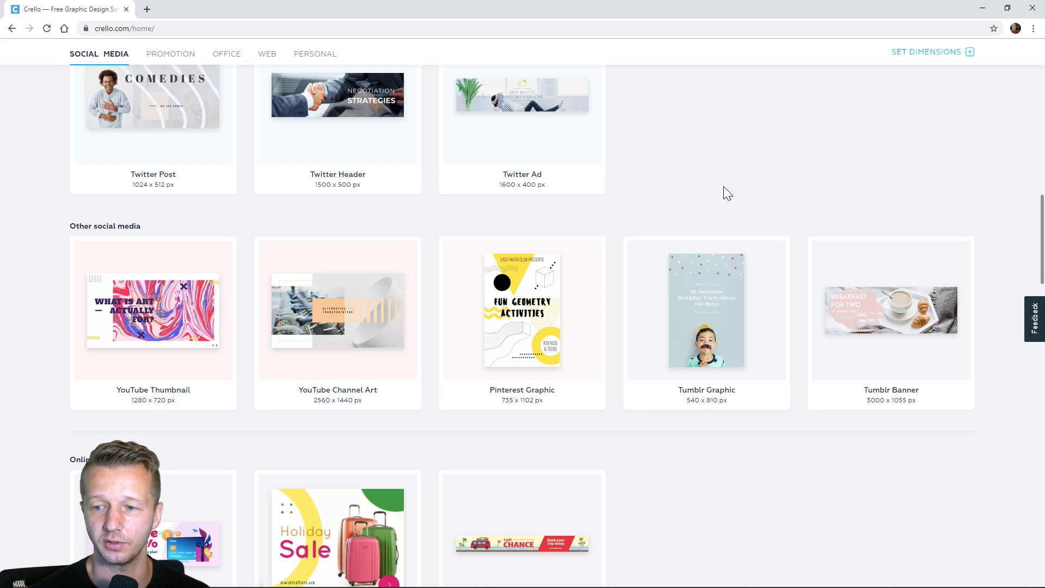
scroll(718, 193, down, 3)
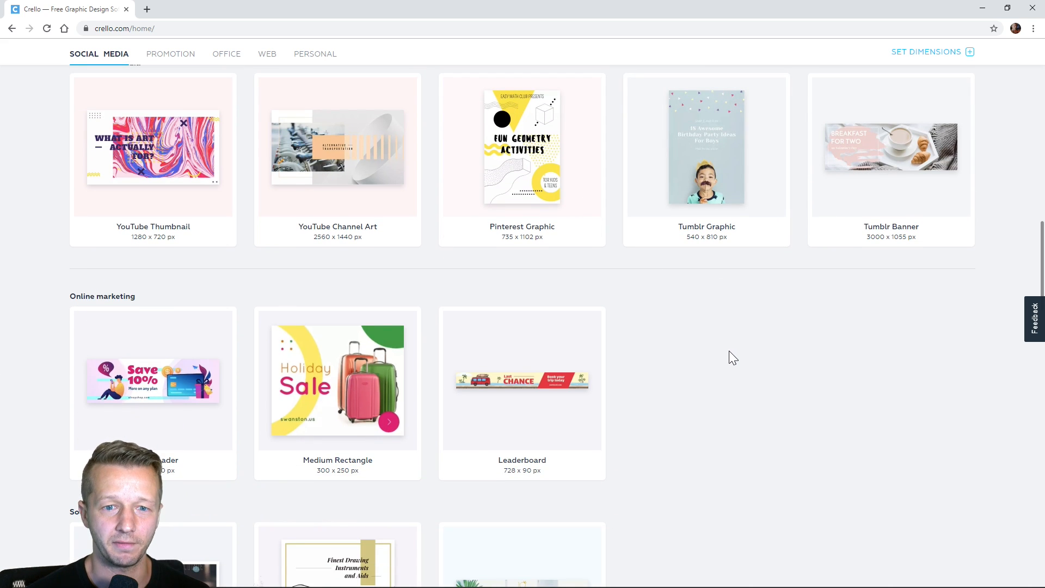
scroll(732, 358, down, 3)
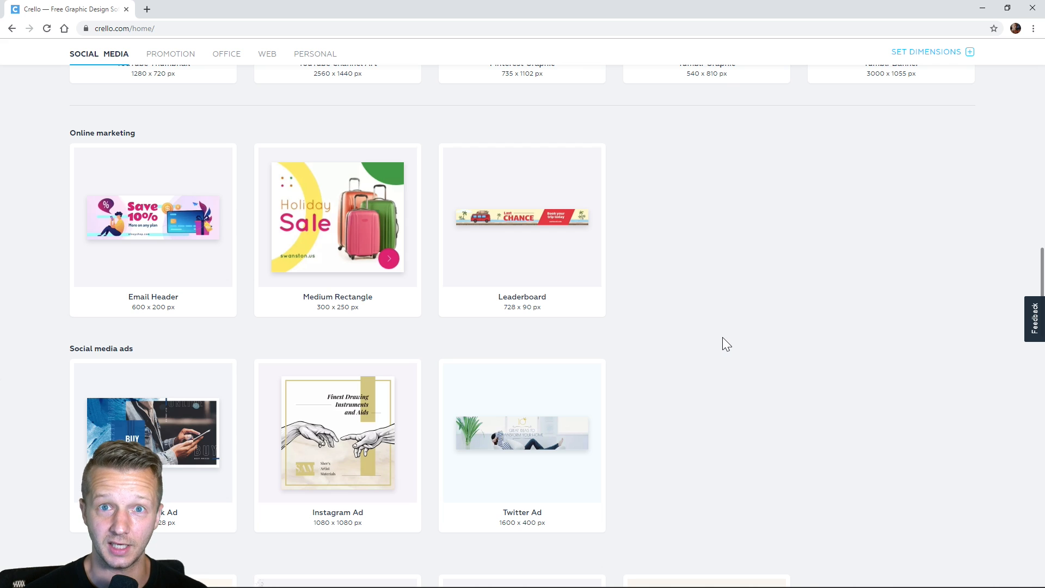
scroll(723, 338, down, 4)
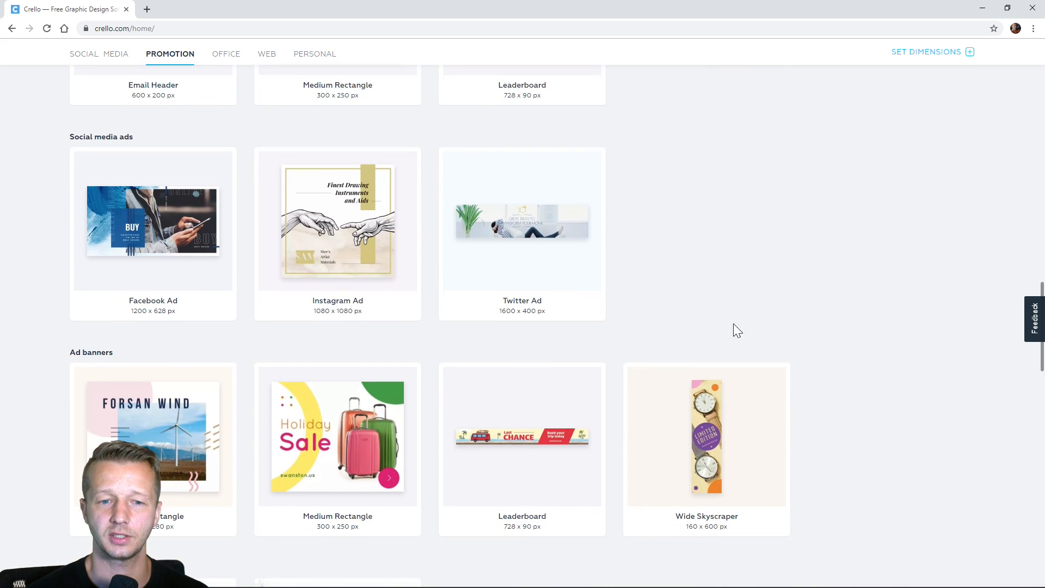
scroll(751, 316, down, 2)
scroll(789, 299, up, 2)
scroll(833, 289, down, 3)
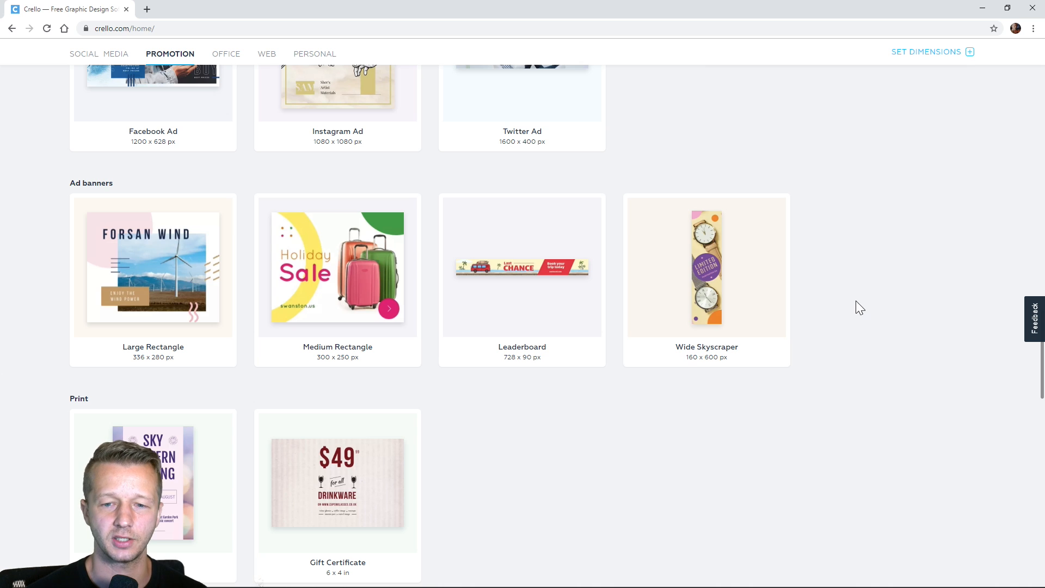
scroll(841, 302, down, 2)
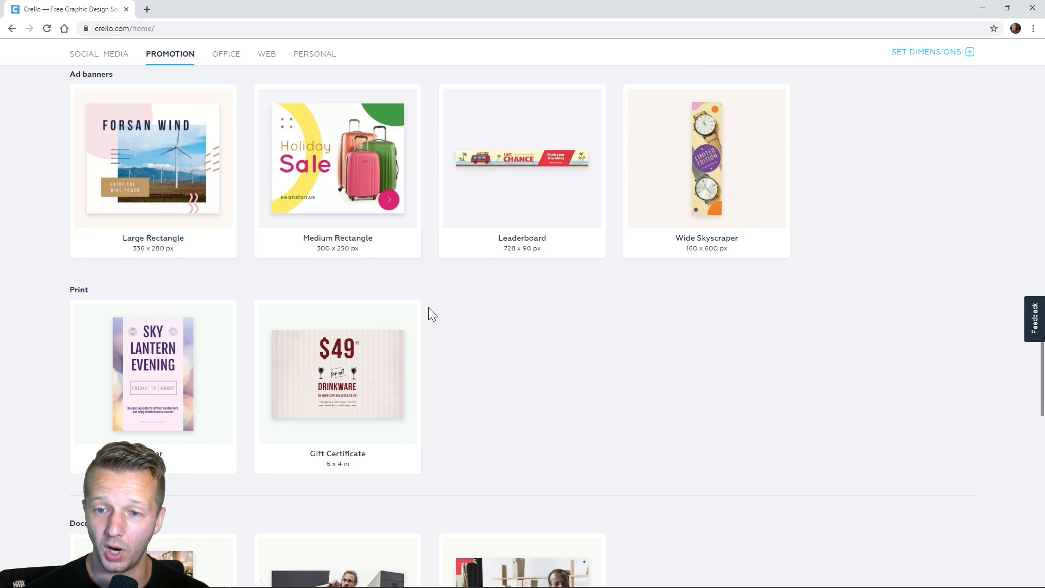
scroll(462, 300, down, 4)
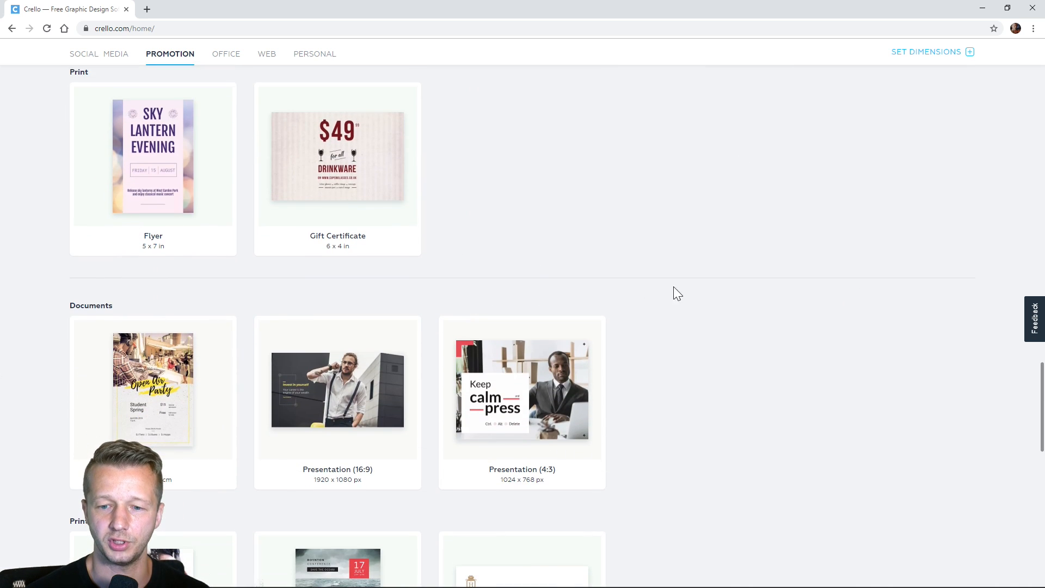
scroll(683, 291, down, 2)
scroll(718, 362, up, 3)
scroll(719, 362, up, 13)
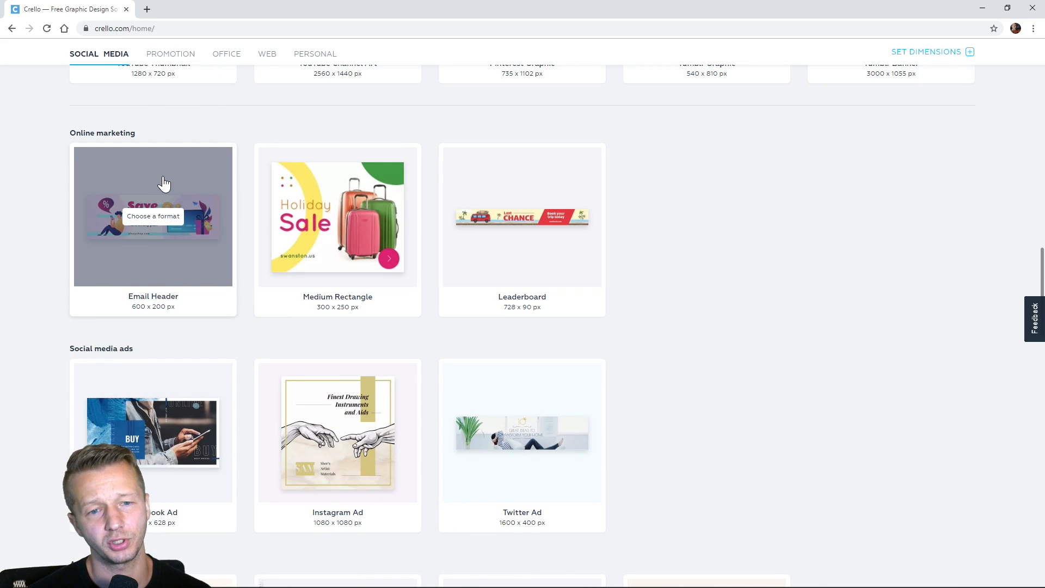
scroll(719, 337, up, 1)
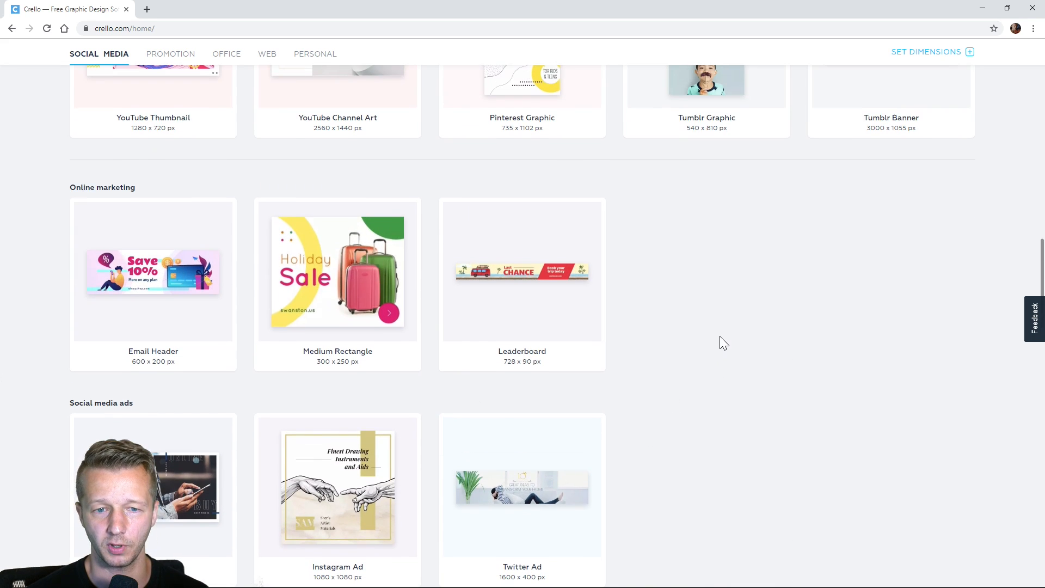
scroll(719, 335, up, 12)
scroll(724, 329, up, 5)
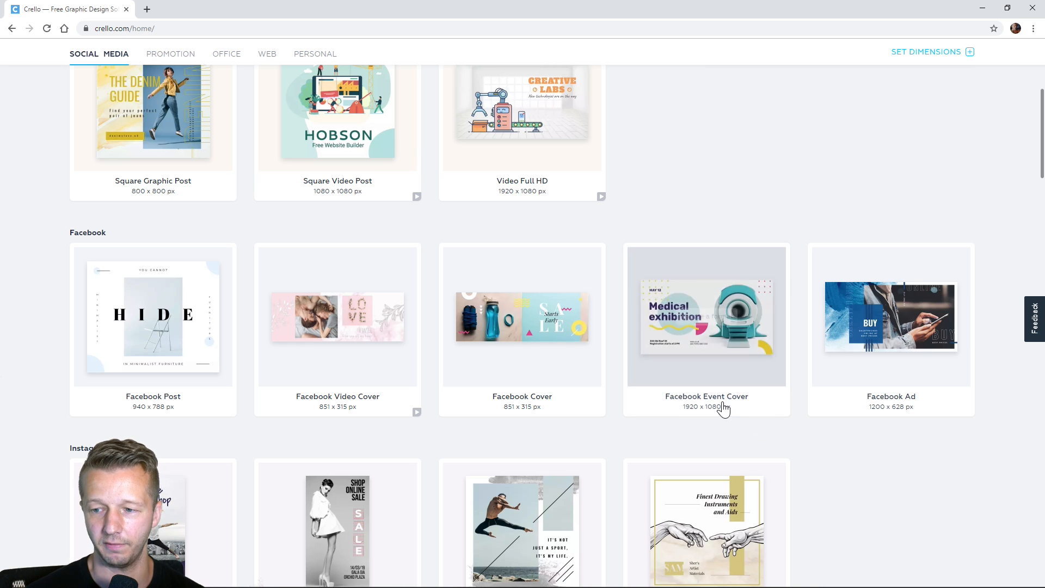
Step: Create a new design in the YouTube Channel Art format, 2560 x 1440 px
scroll(838, 441, down, 5)
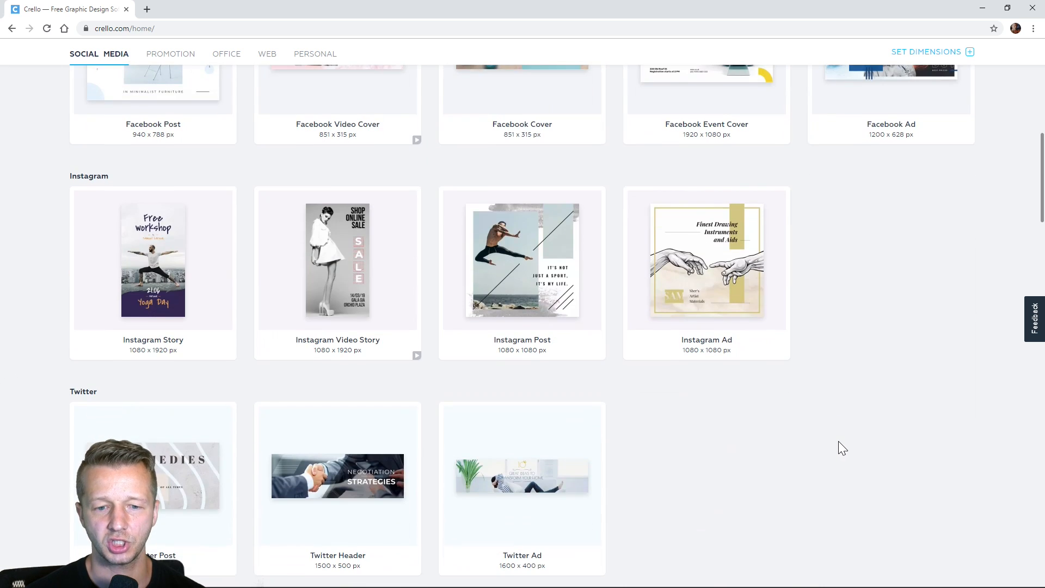
scroll(838, 441, up, 8)
scroll(839, 441, down, 11)
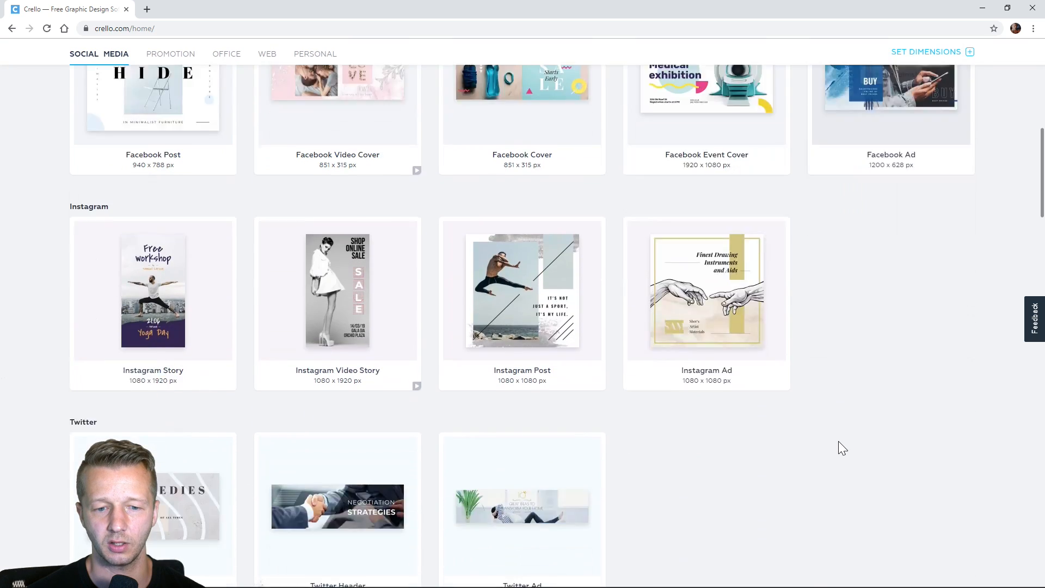
scroll(839, 442, down, 5)
mouse_move(338, 332)
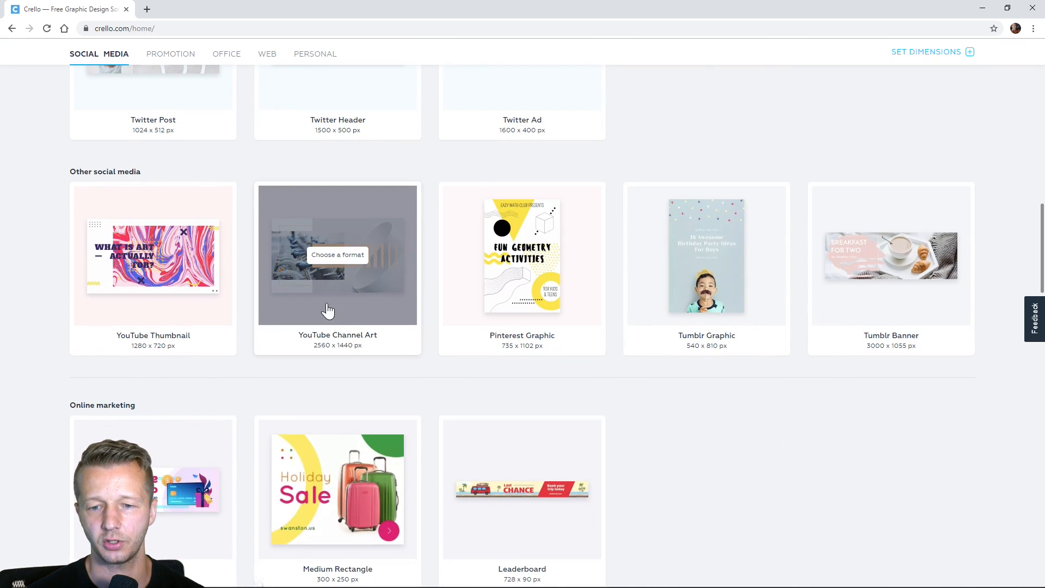
click(344, 298)
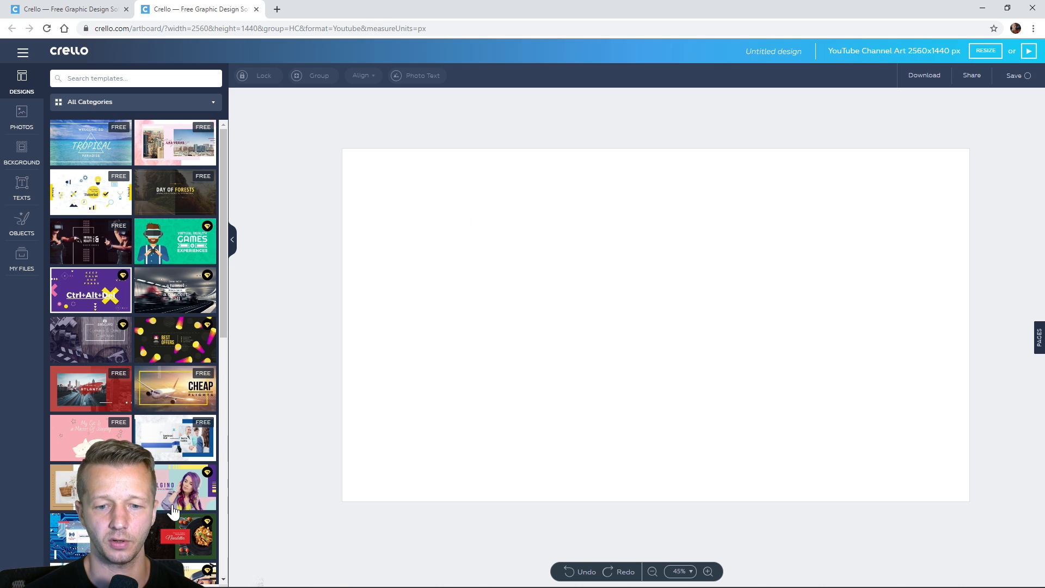
Step: Try the Best Offers, Software Testing Tutorial and Elgino templates on the canvas, and return to Best Offers
click(161, 342)
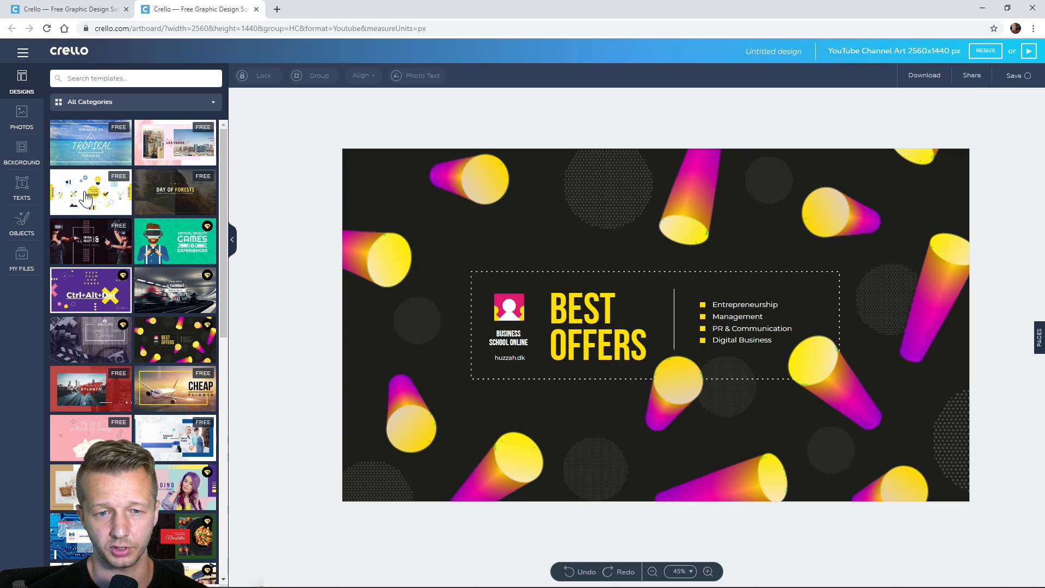
click(86, 198)
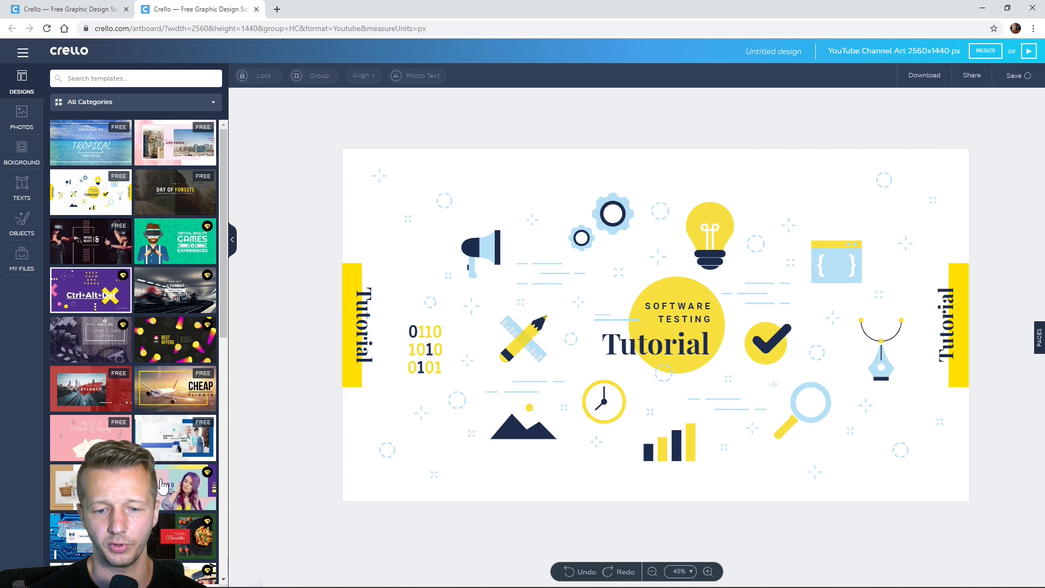
click(163, 484)
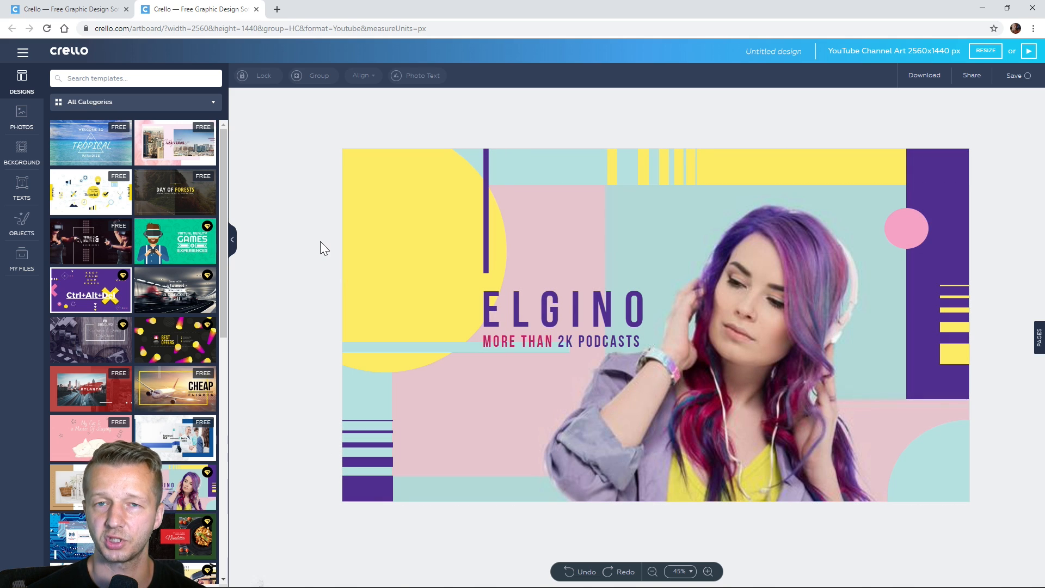
click(171, 348)
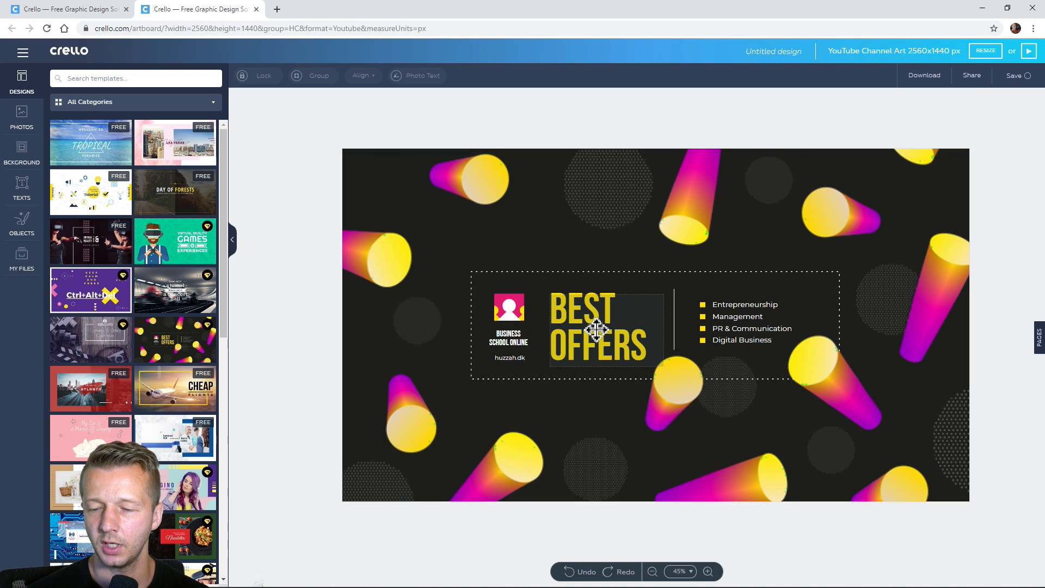
Step: Replace the "Best Offers" heading with "HEY" and "HI" on two separate lines
click(596, 329)
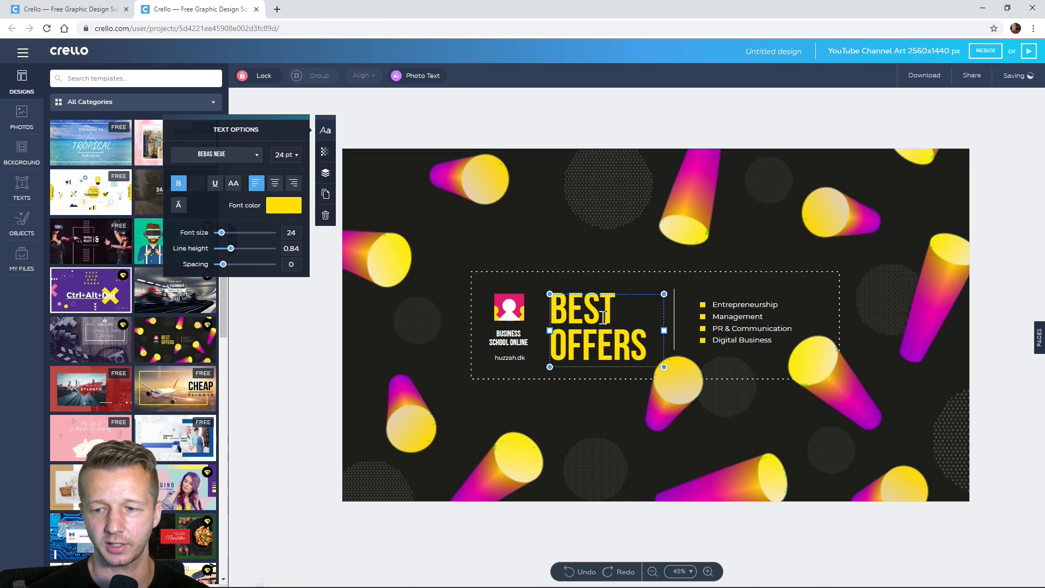
double_click(614, 322)
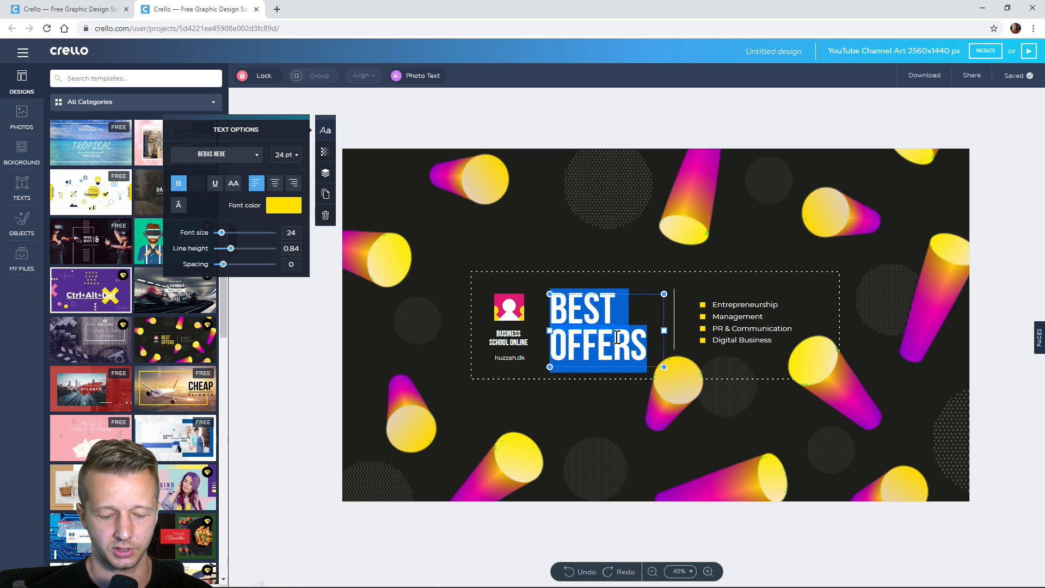
text(HEY)
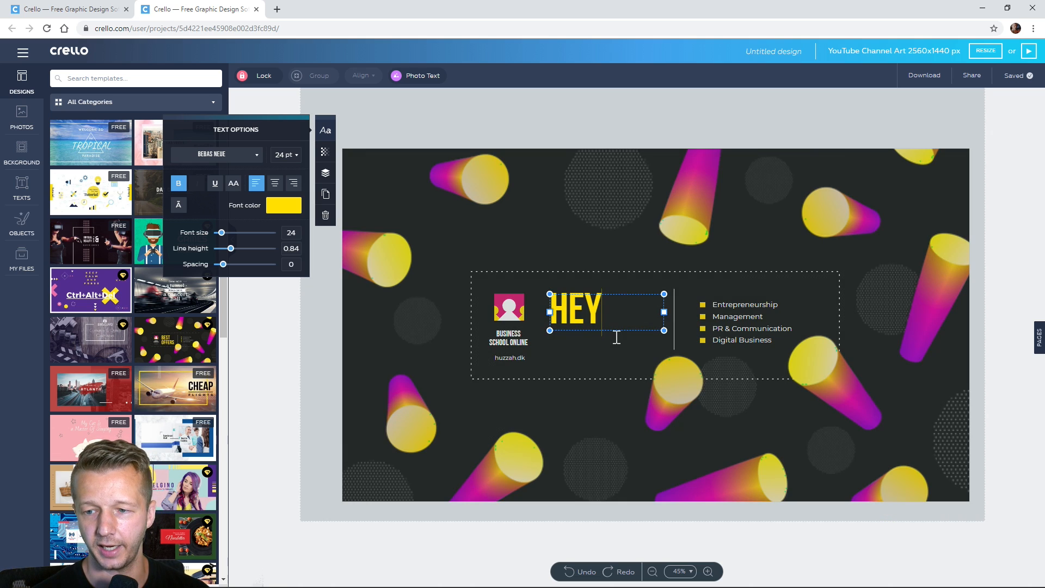
key(Return)
text(HI)
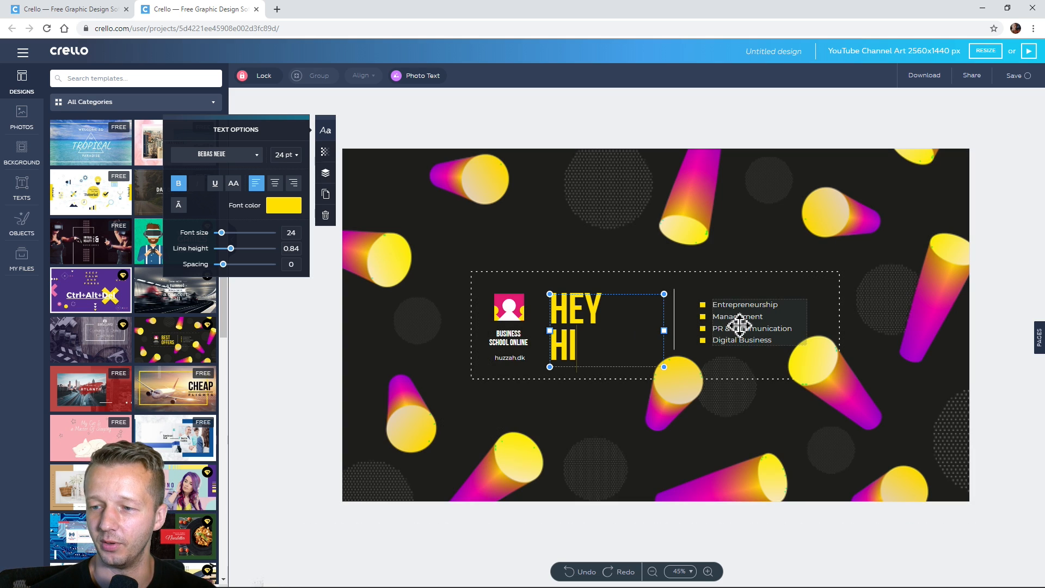
Step: Examine the text, transparency and layering options of the topic list, and the color options of the portrait icon
click(739, 321)
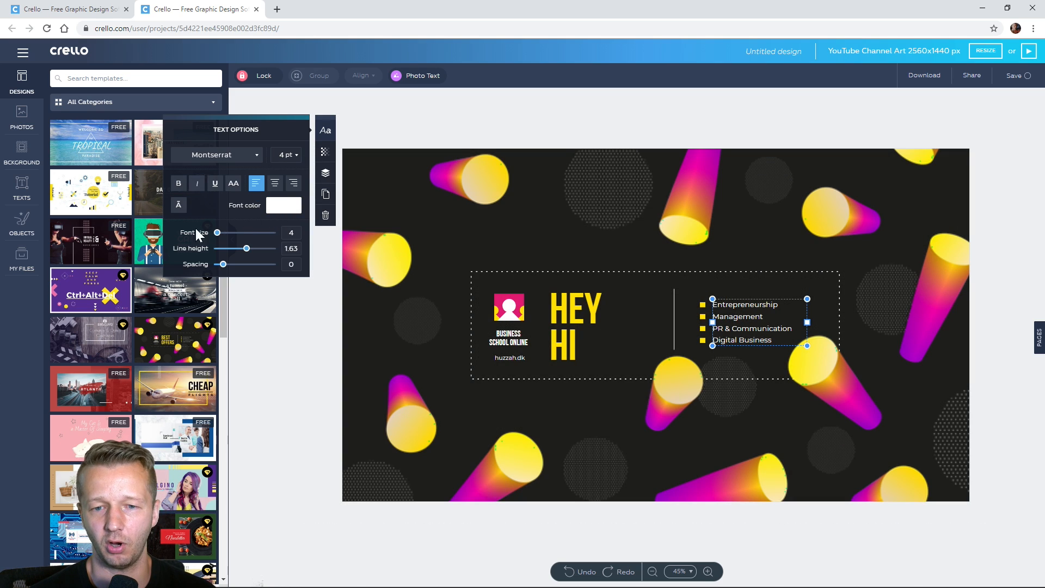
click(326, 154)
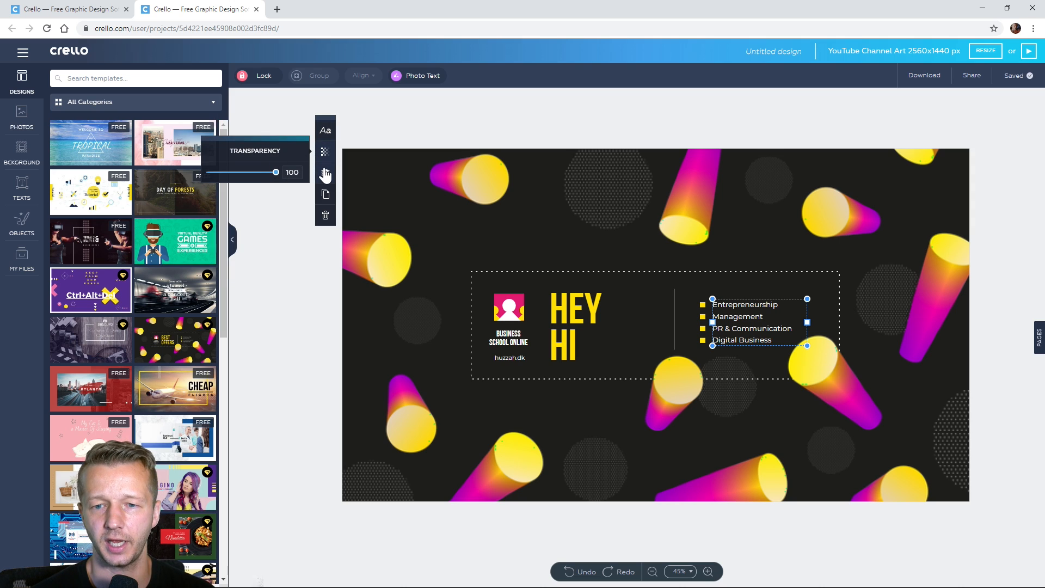
click(326, 174)
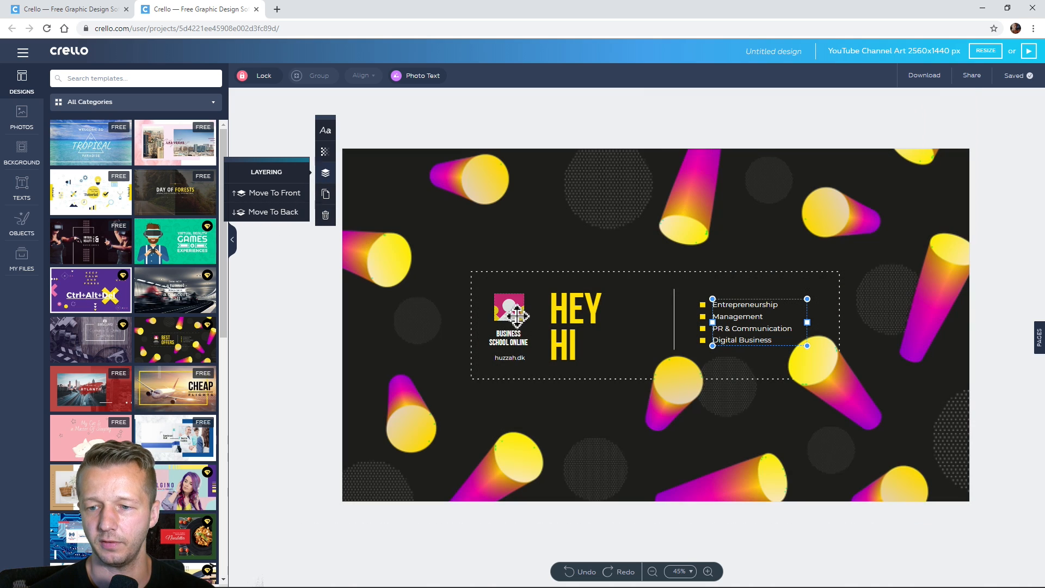
click(511, 315)
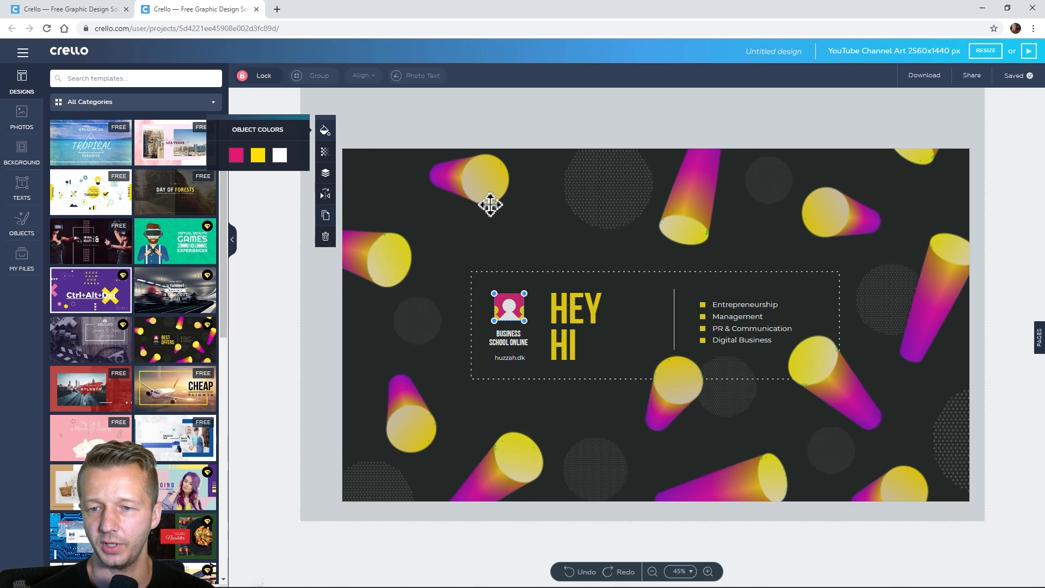
Step: Try the Drama effect on the background image, restore the Normal effect and deselect the image
click(539, 185)
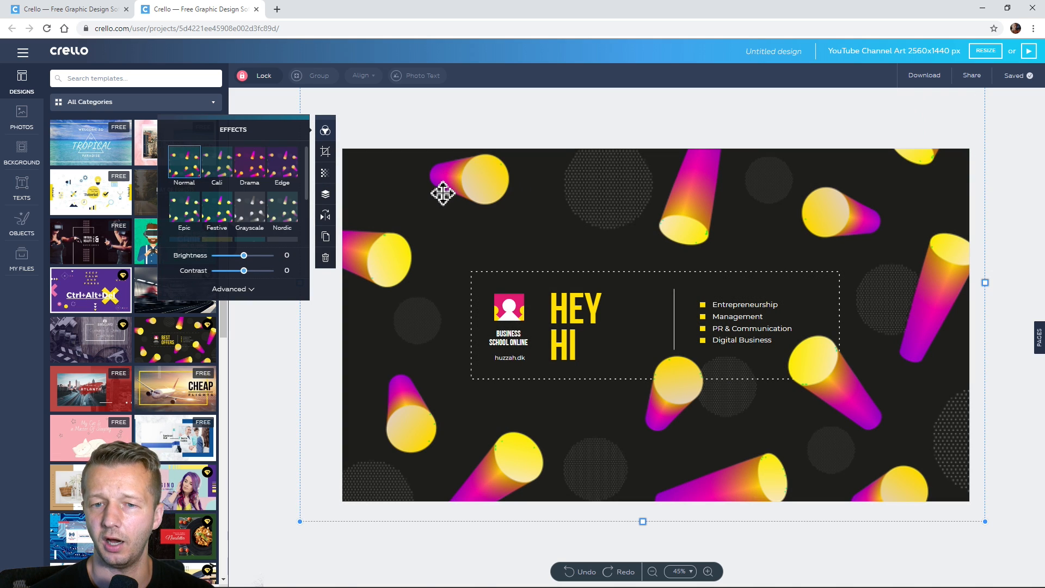
click(251, 176)
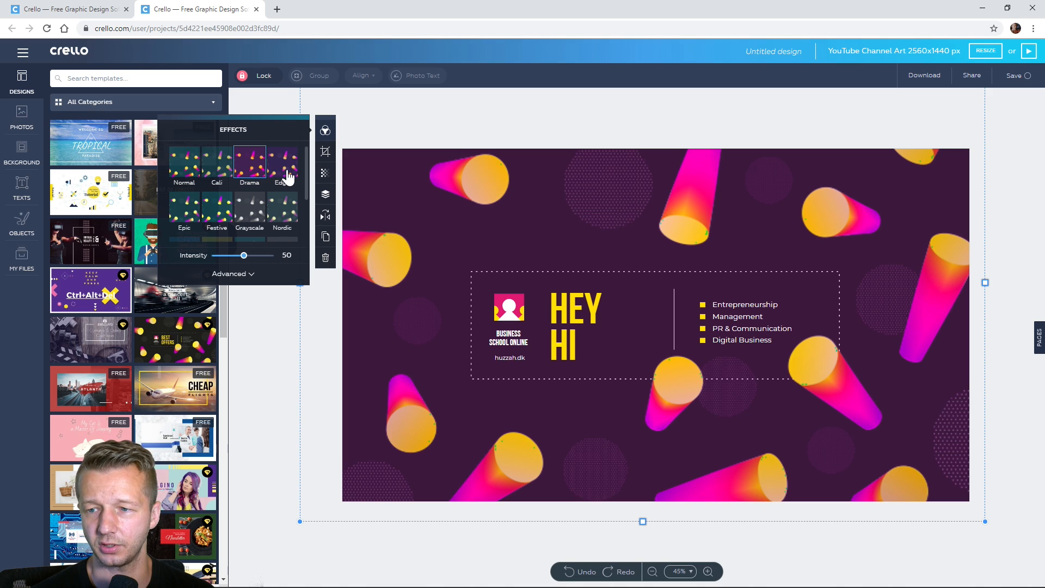
click(189, 168)
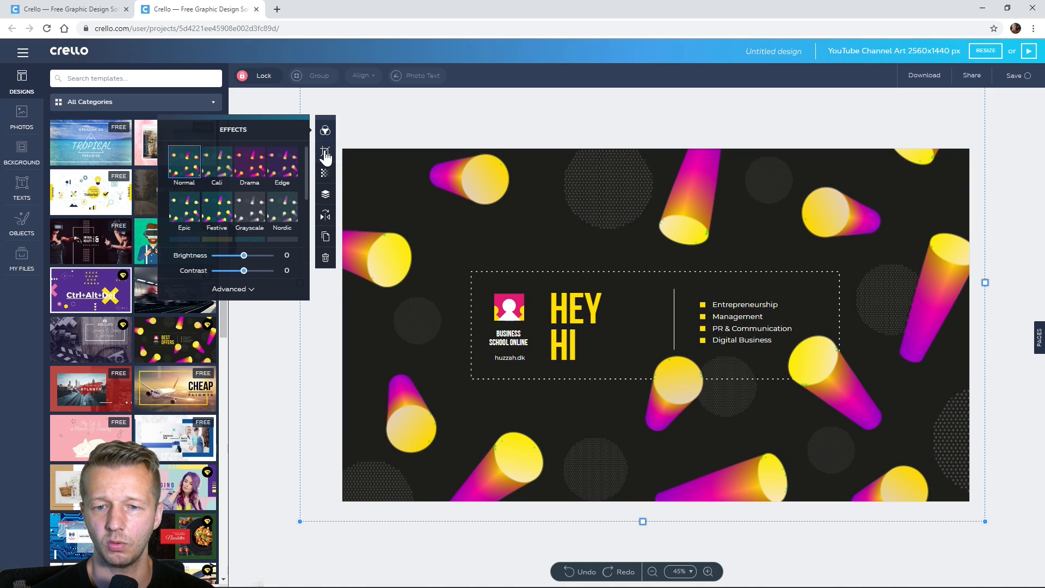
click(270, 352)
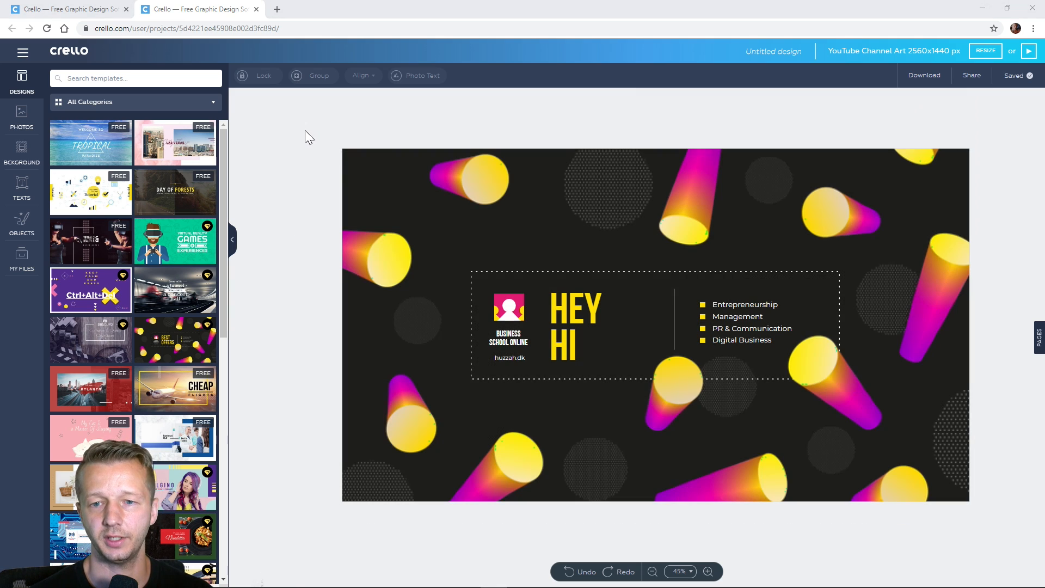
Step: Delete all elements from the canvas and open the library of background photos
drag(305, 130, 988, 536)
key(Delete)
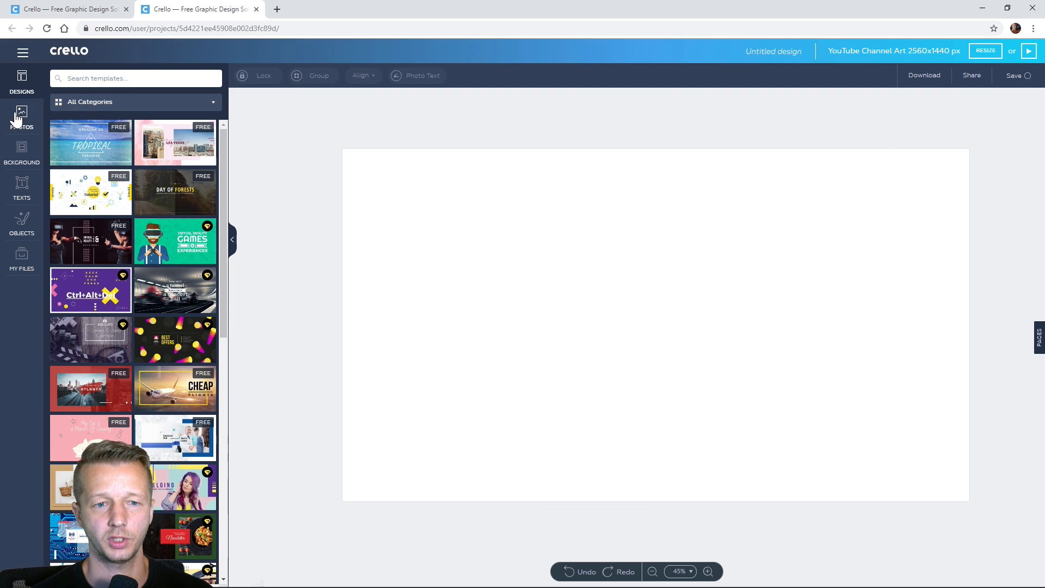
click(23, 153)
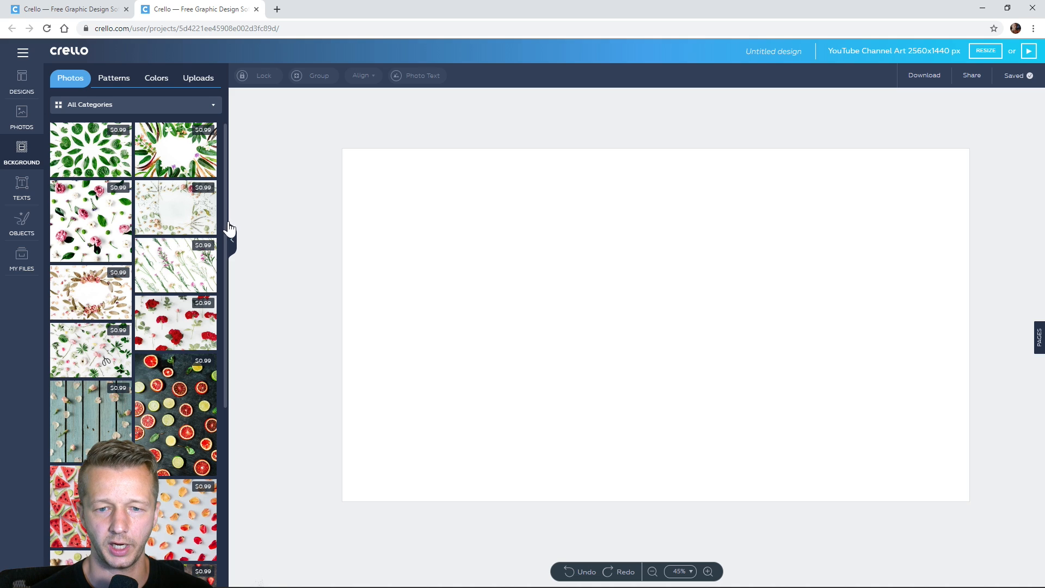
Step: Fill the blank canvas background with the gaming pattern of swords, controllers and hearts, and deselect it
drag(226, 219, 243, 335)
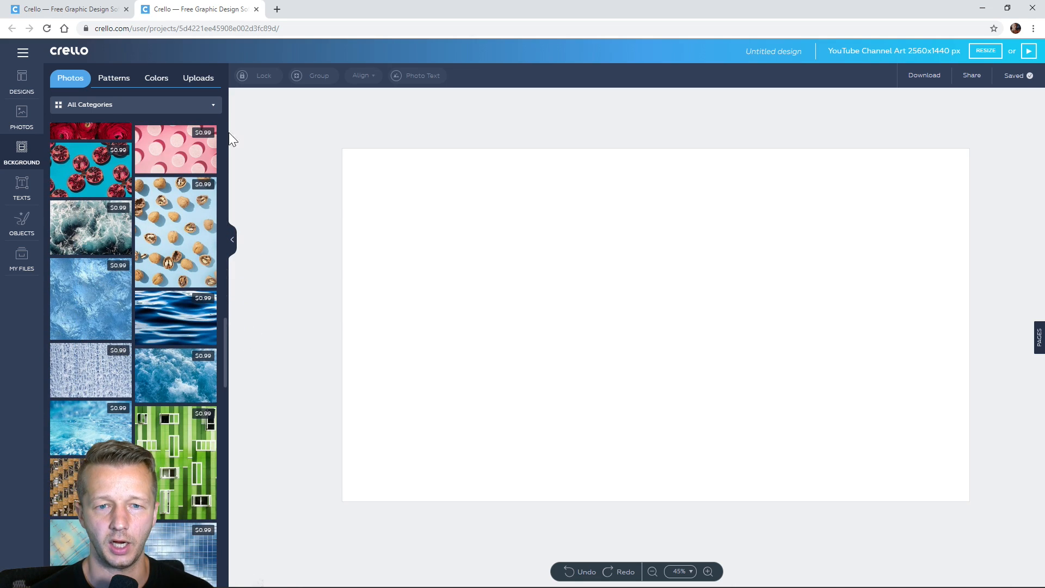
click(124, 78)
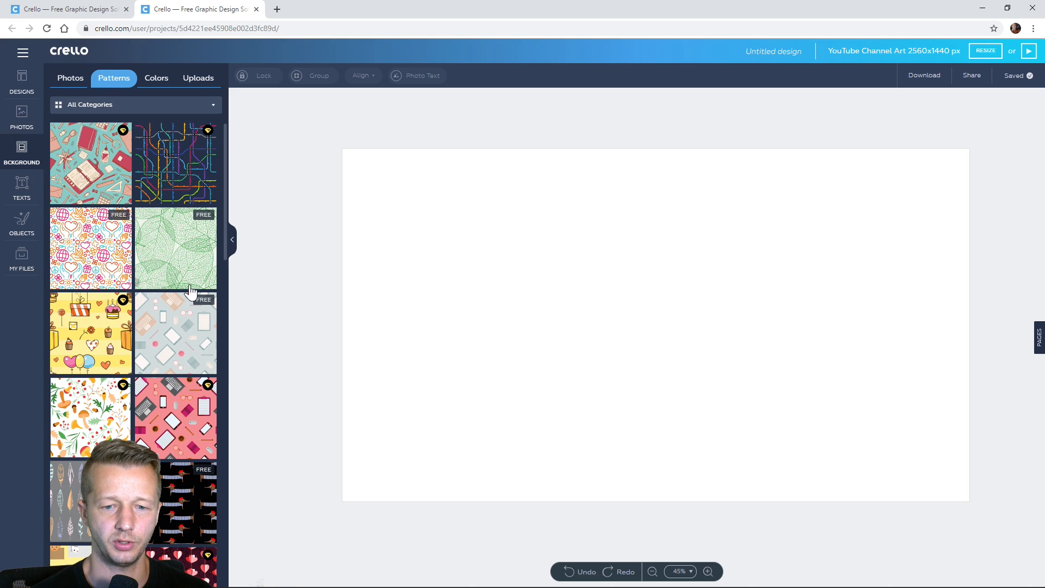
scroll(175, 330, down, 10)
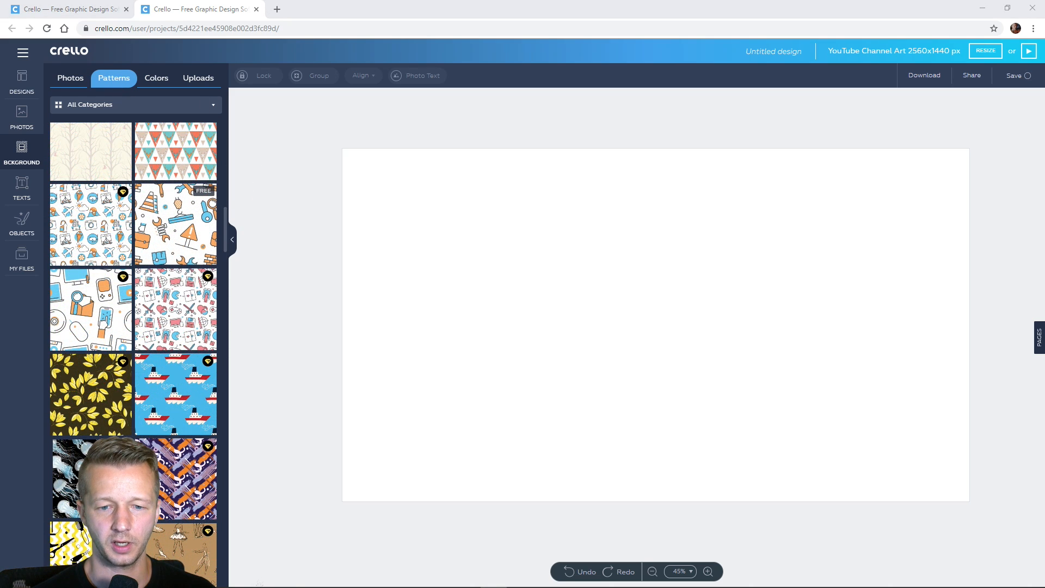
click(181, 310)
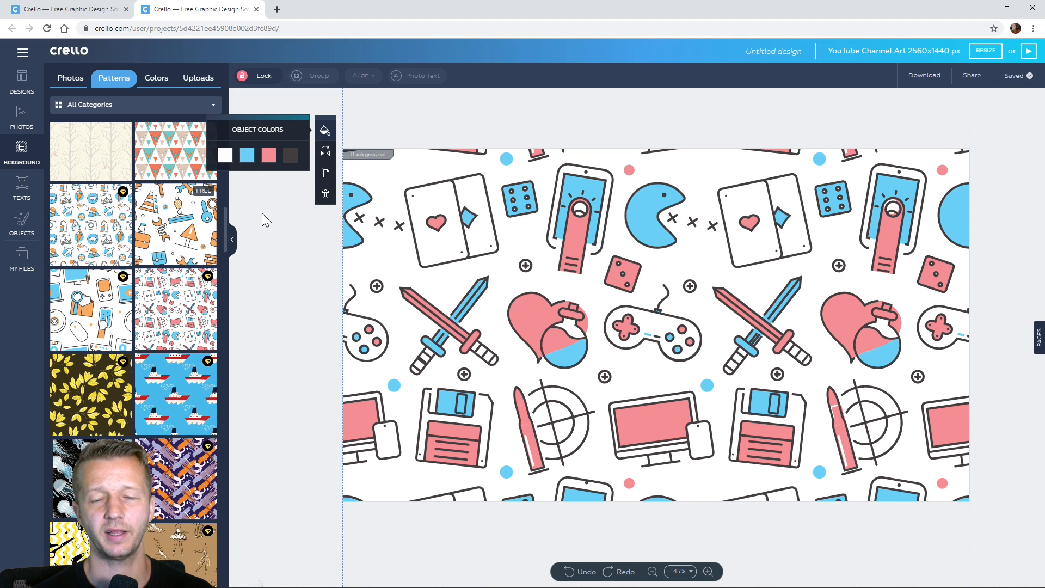
click(267, 236)
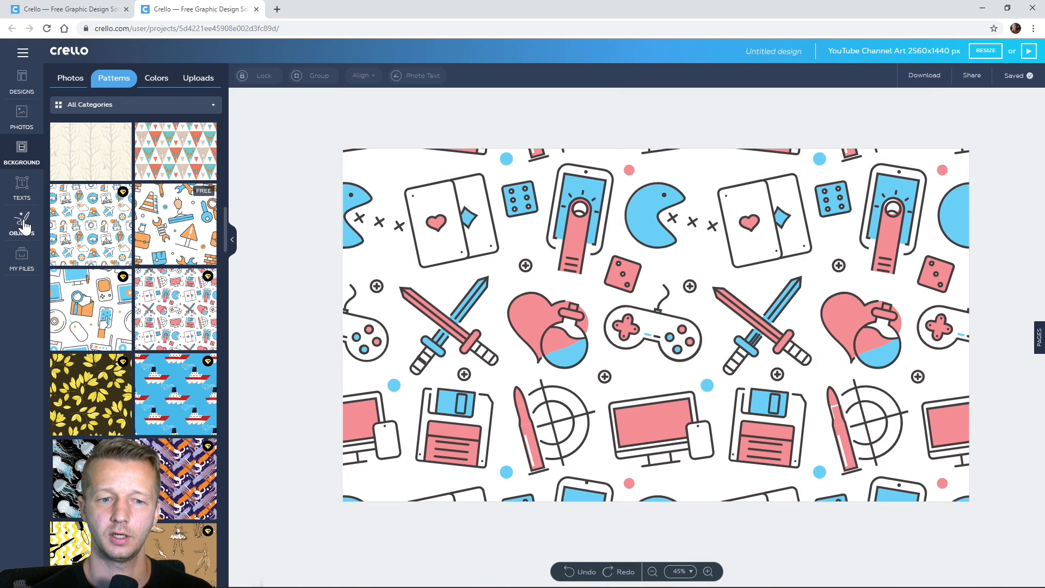
Step: Add a square shape and stretch it into a large rectangle covering most of the canvas, leaving a patterned border around it
click(23, 223)
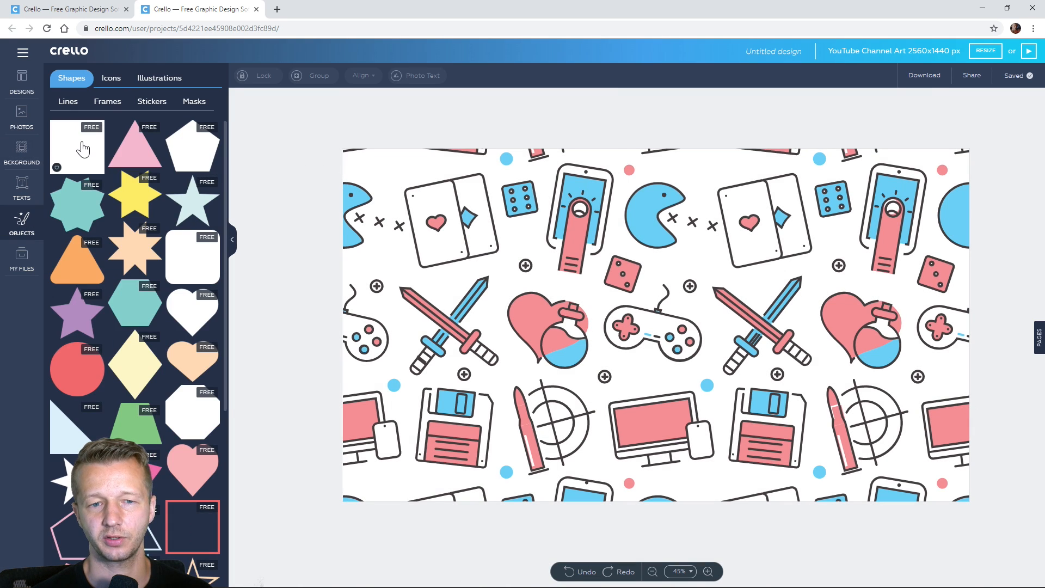
click(83, 148)
drag(614, 282, 440, 245)
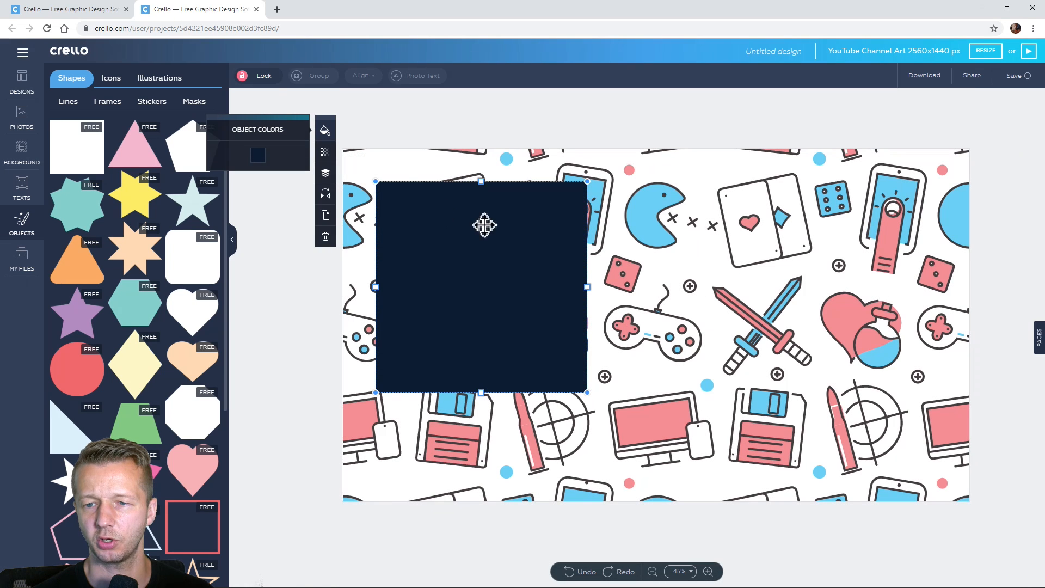
drag(590, 395, 946, 370)
drag(666, 189, 675, 214)
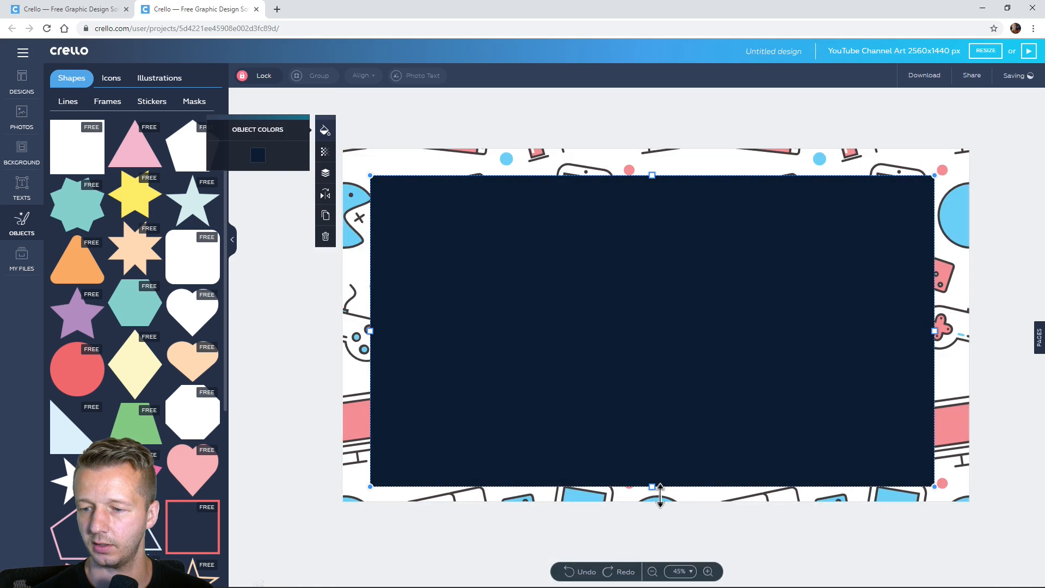
drag(656, 489, 662, 482)
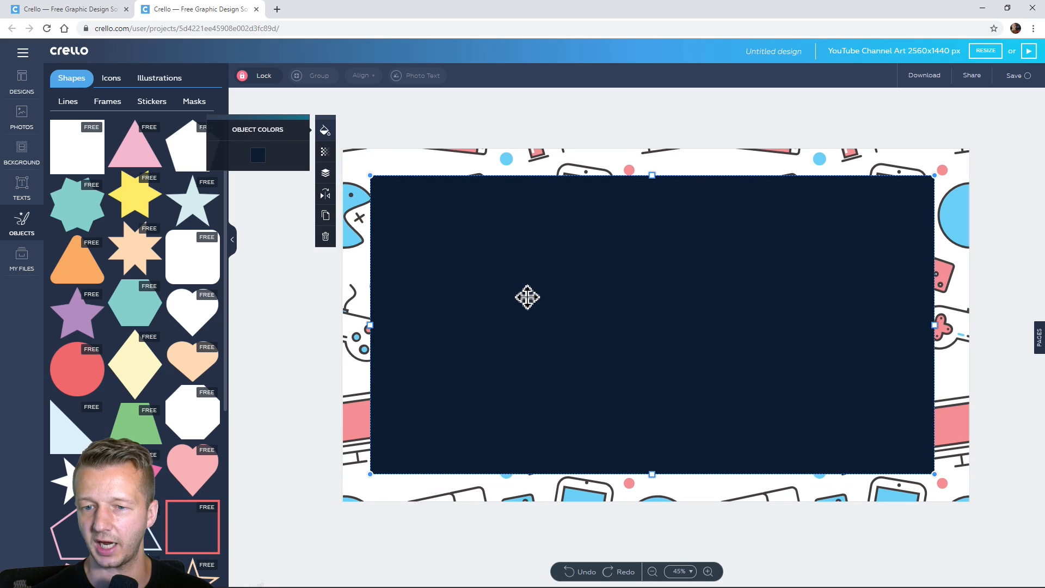
Step: Nudge the large dark rectangle slightly to centre it within the patterned border
key(Right)
key(Right)
key(Right)
key(Down)
key(Down)
key(Up)
key(Up)
key(Left)
Step: Change the large rectangle's color to white and deselect it
click(258, 156)
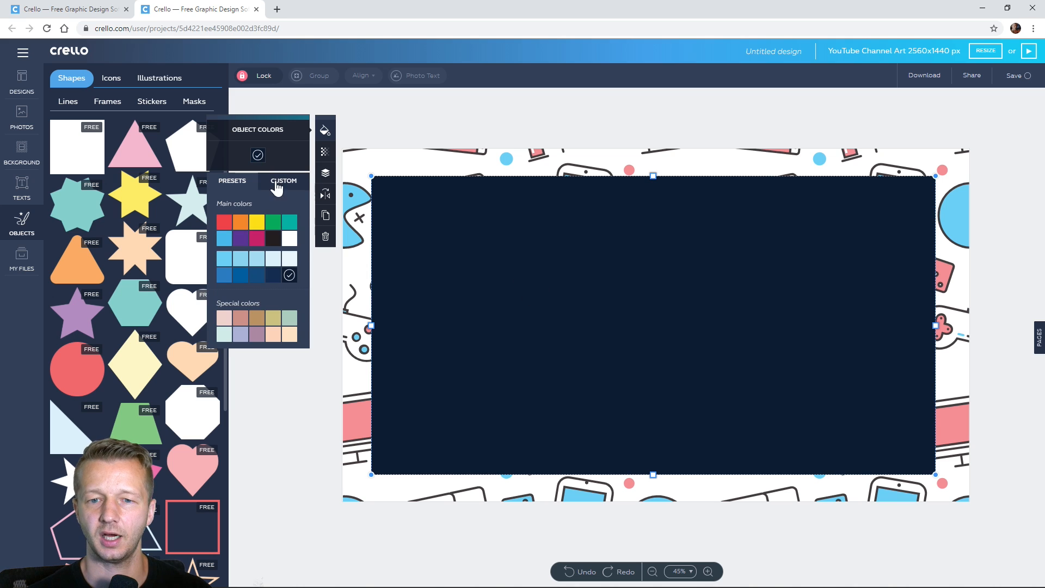
click(290, 249)
click(290, 415)
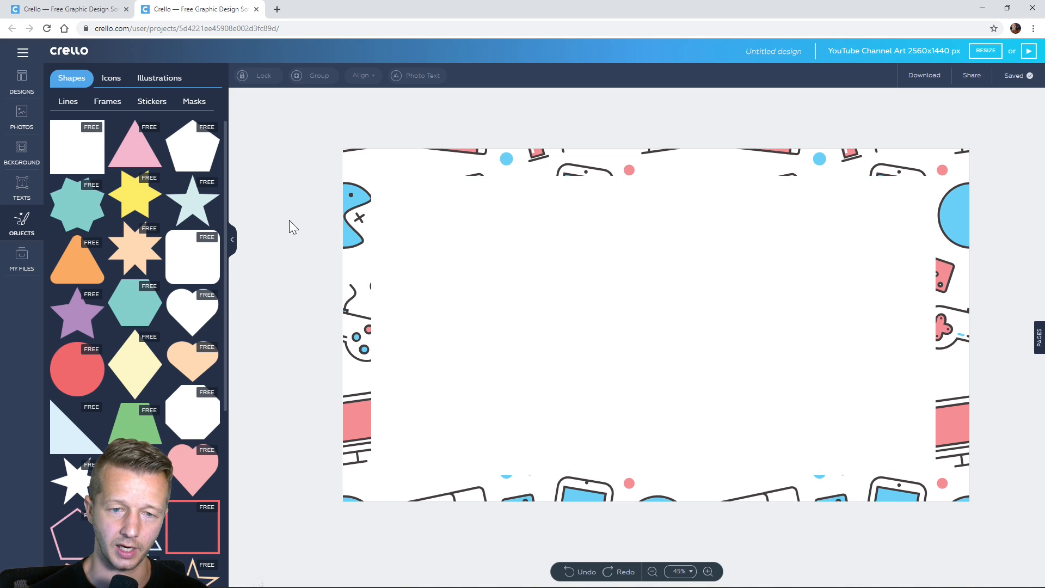
Step: Examine the gallery photos and the free photos available for the design
click(23, 131)
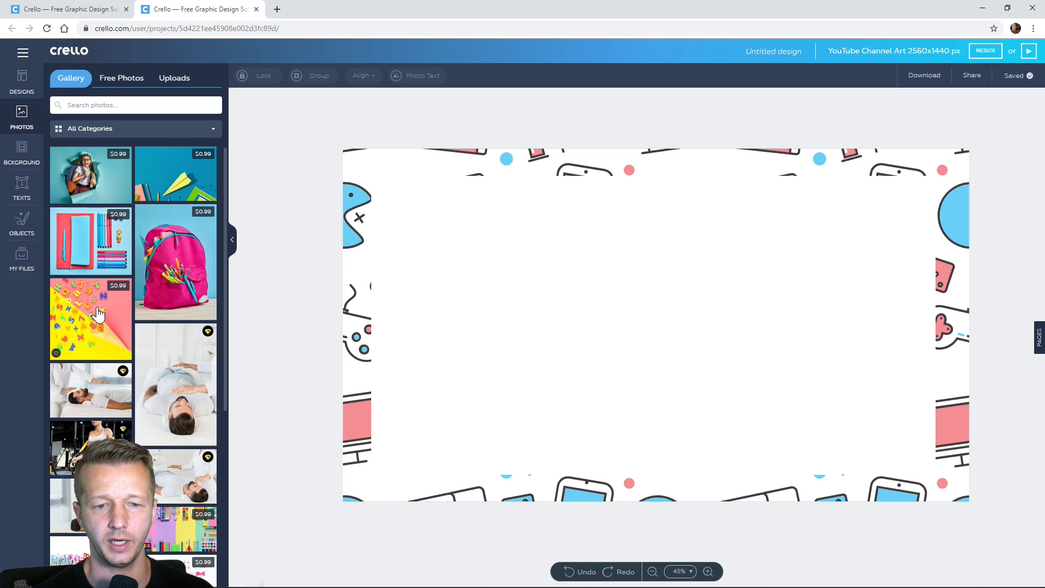
scroll(98, 310, down, 2)
scroll(97, 306, down, 1)
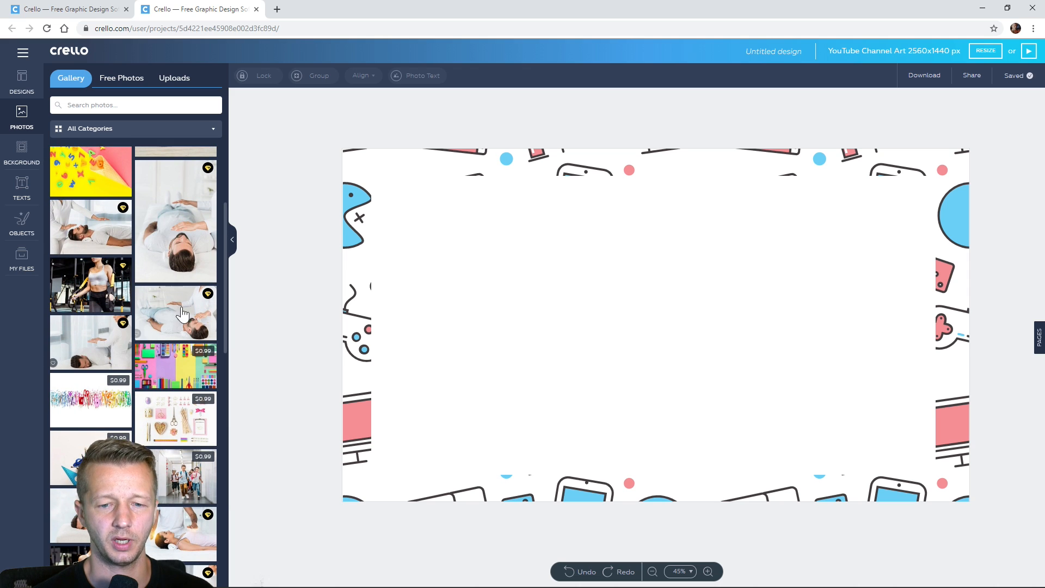
scroll(179, 381, down, 5)
scroll(180, 381, down, 3)
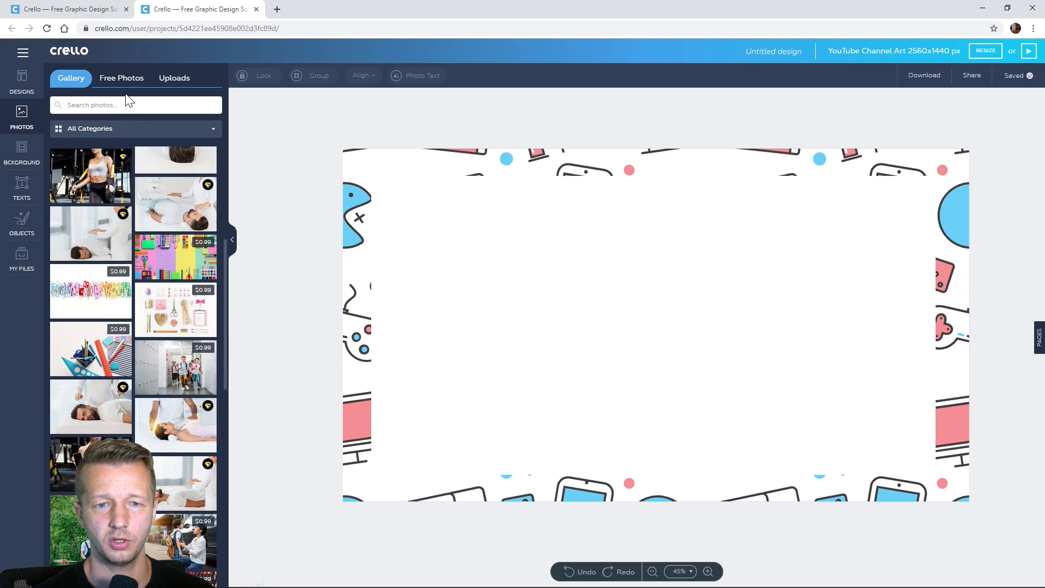
click(121, 79)
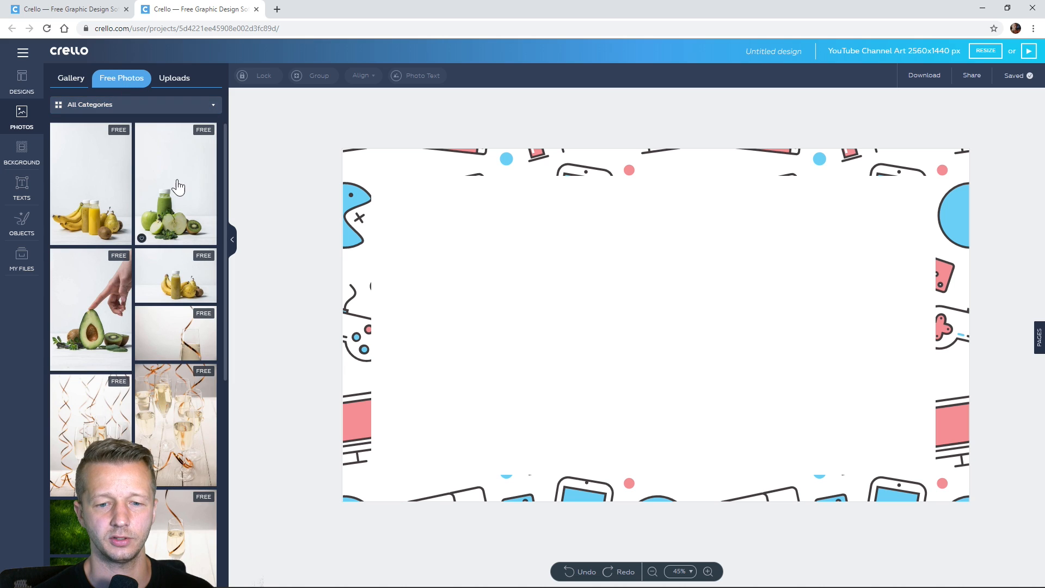
scroll(180, 178, down, 3)
scroll(174, 163, up, 3)
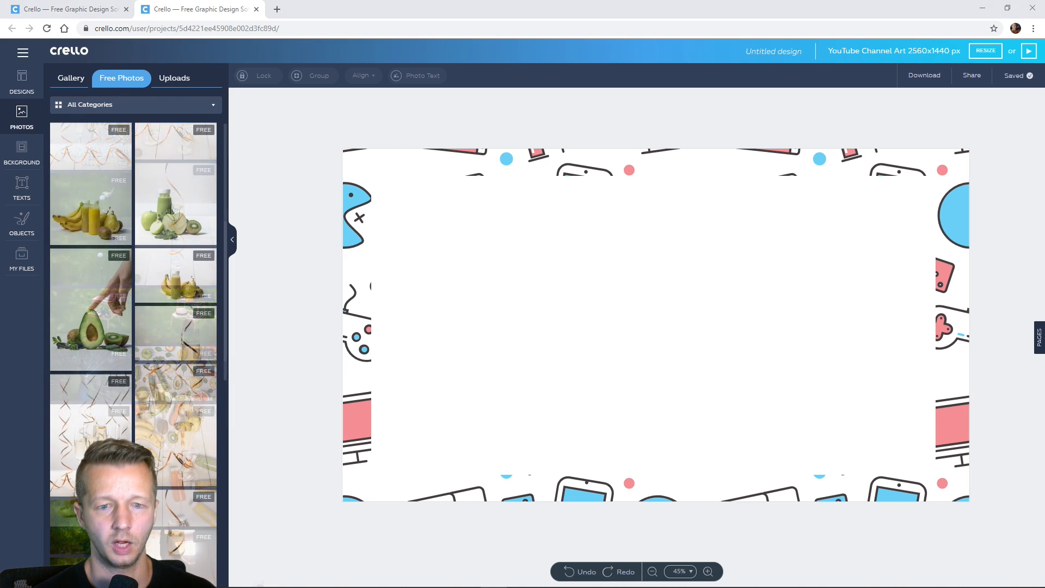
Step: Insert the free Beauty photo of a woman holding yellow tulips, fitted to the full height of the white rectangle's left side
click(149, 108)
click(151, 157)
scroll(169, 334, down, 10)
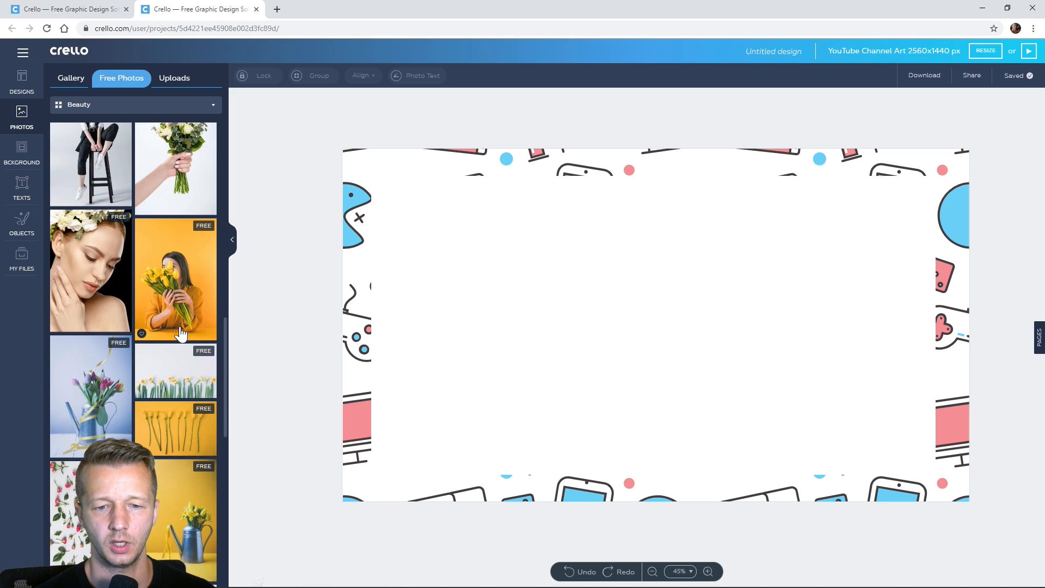
click(173, 276)
drag(653, 281, 441, 238)
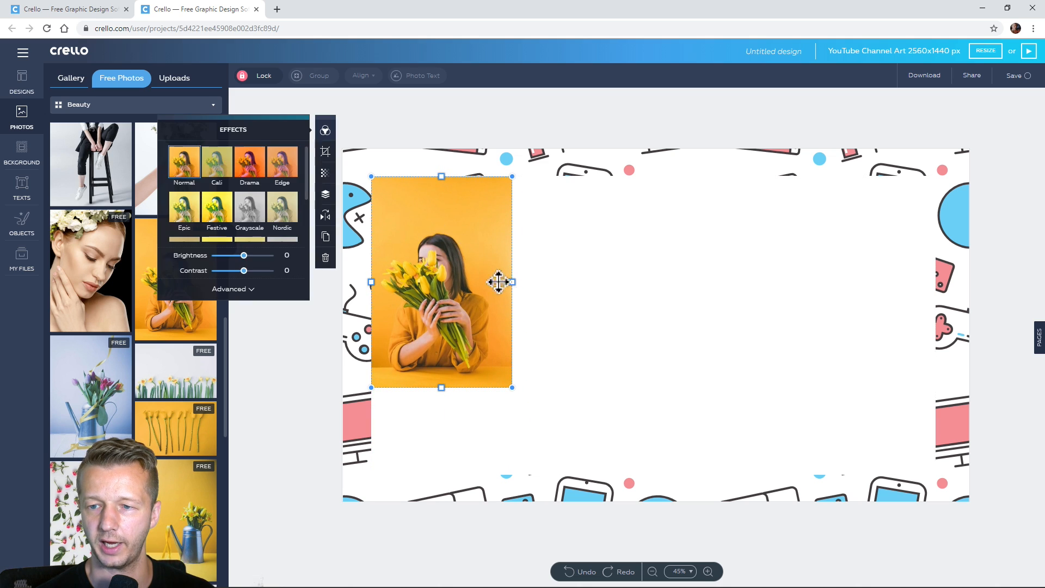
drag(516, 391, 572, 474)
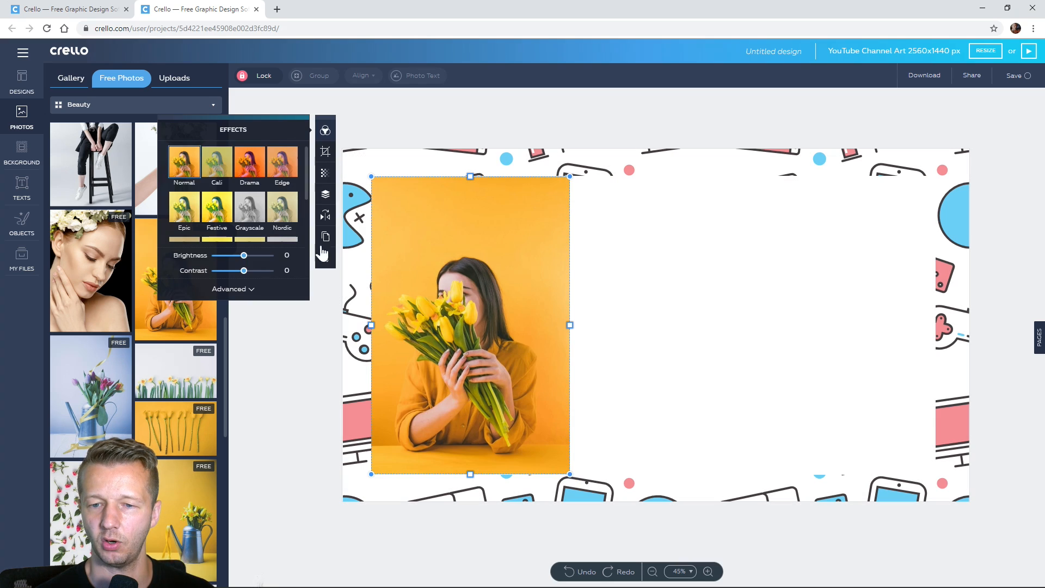
click(292, 377)
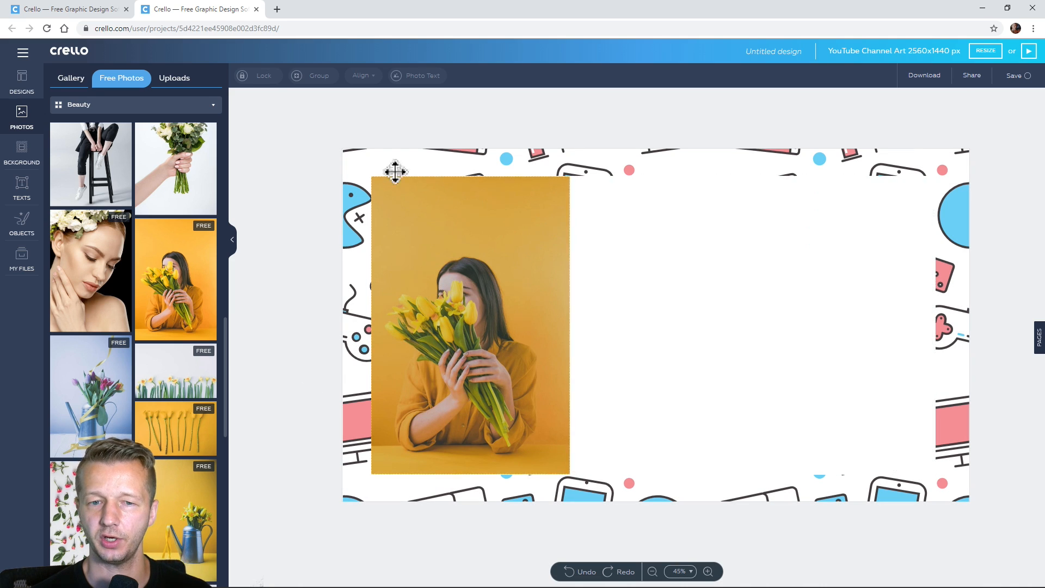
Step: Add a heading to the canvas reading "LEARN SOMETHING!"
click(21, 191)
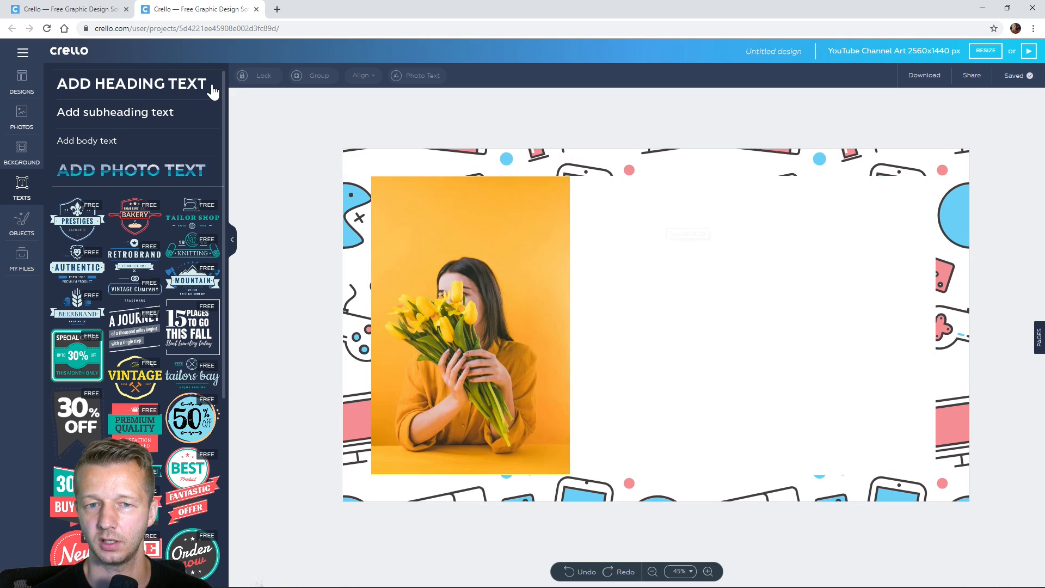
click(172, 89)
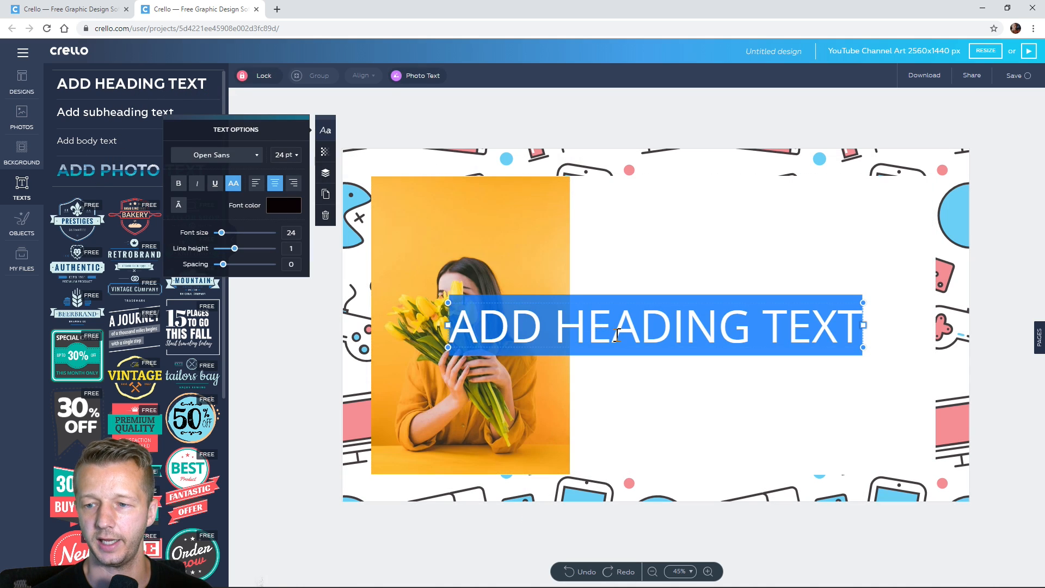
text(LEARN SOMETHING!)
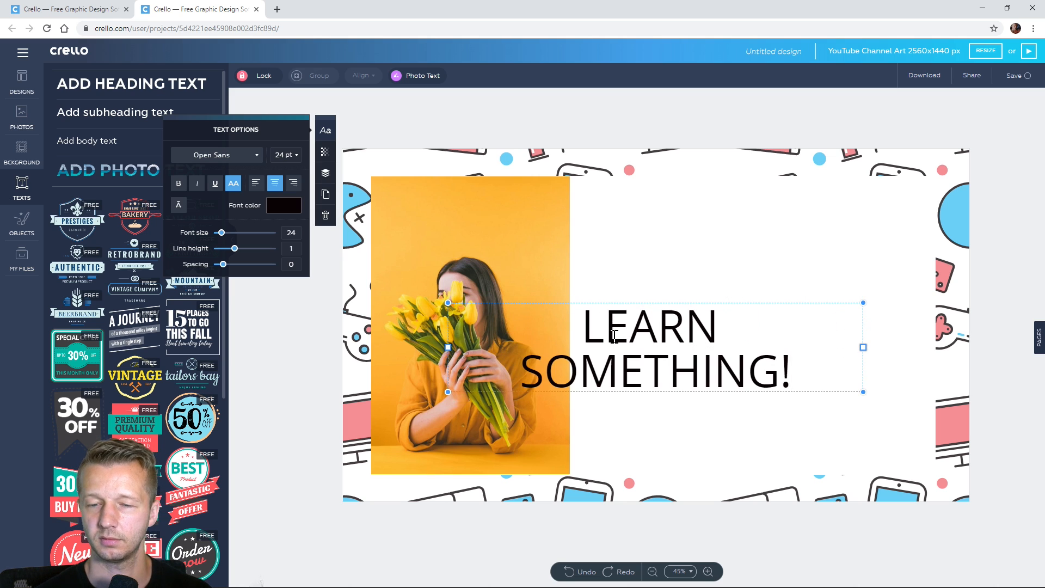
Step: Set the whole "LEARN SOMETHING!" heading in bold Montserrat
triple_click(640, 339)
click(220, 157)
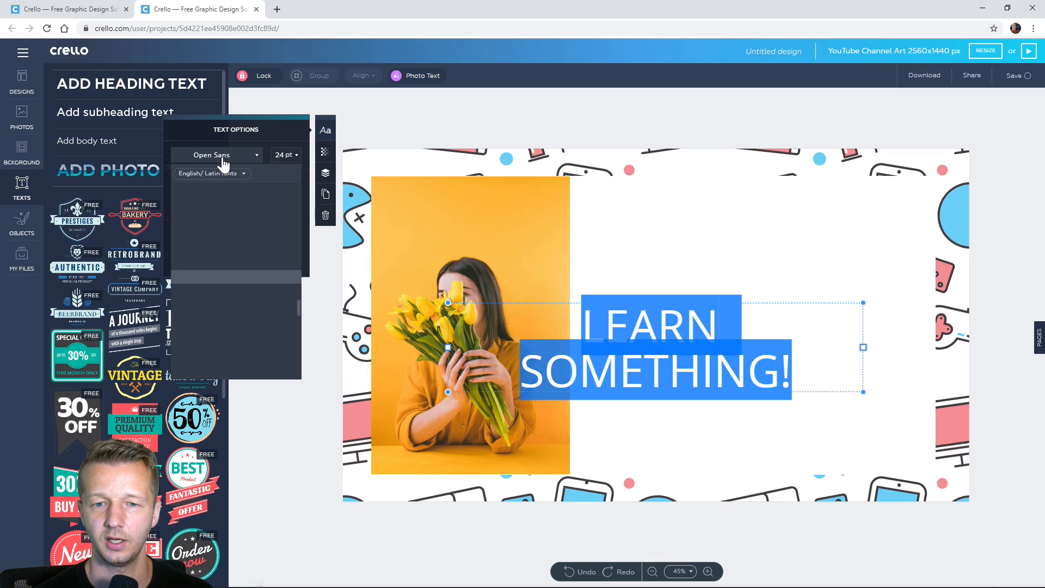
scroll(246, 283, up, 6)
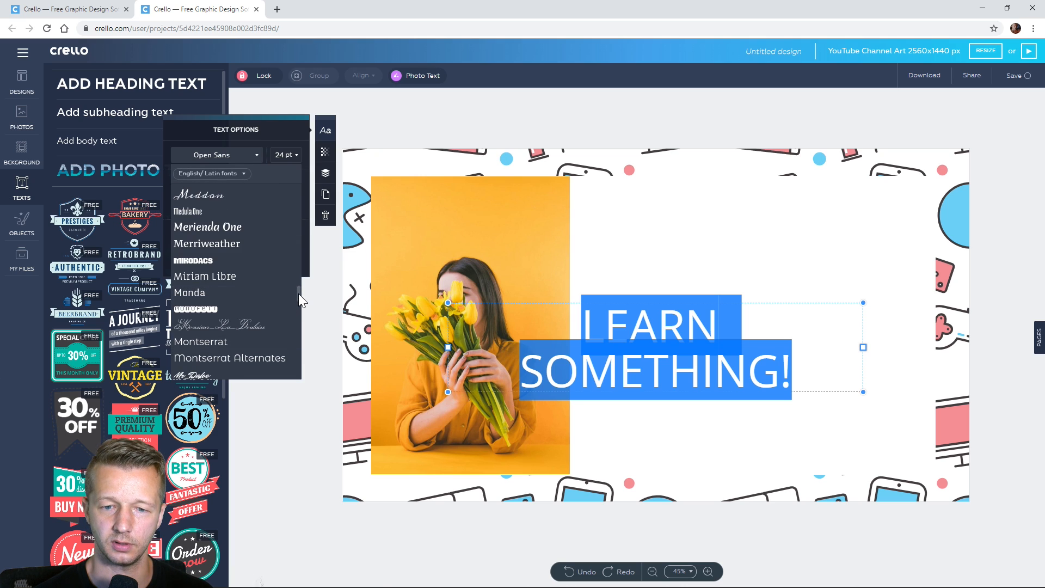
click(217, 342)
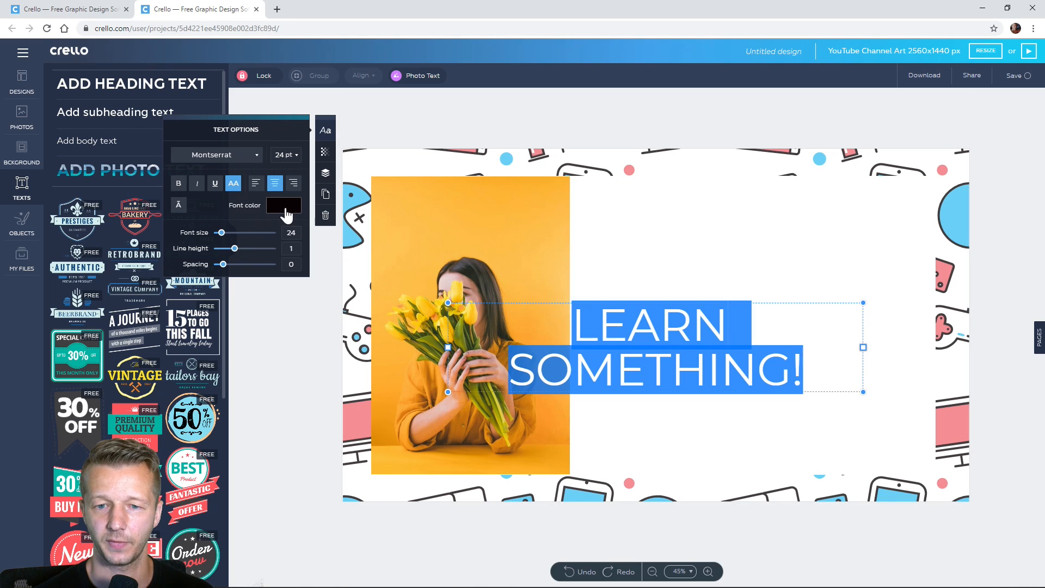
click(179, 184)
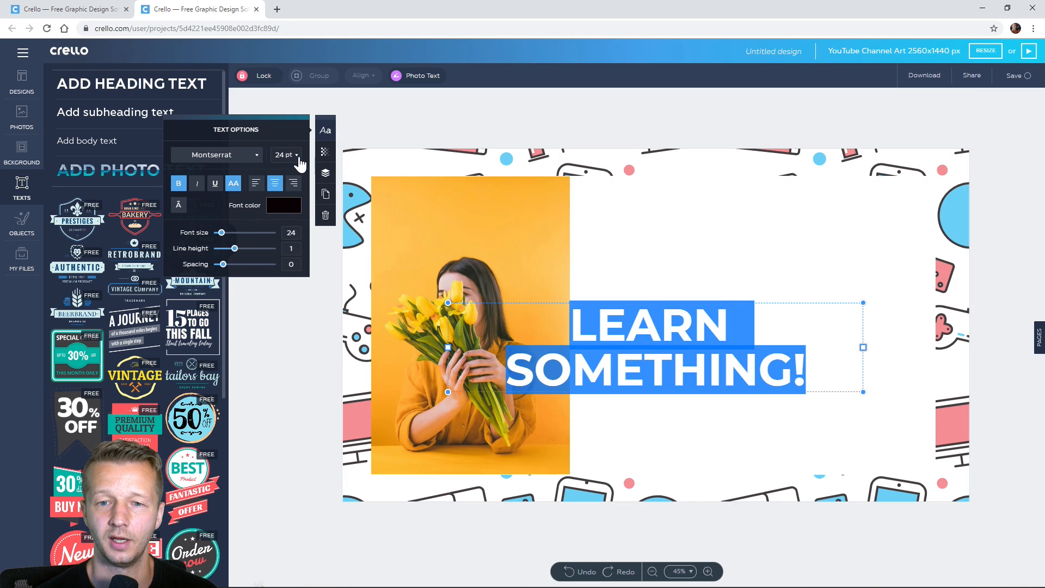
Step: Reduce the heading's font size to 18 pt, move it up near the white rectangle's upper edge and deselect it
click(286, 155)
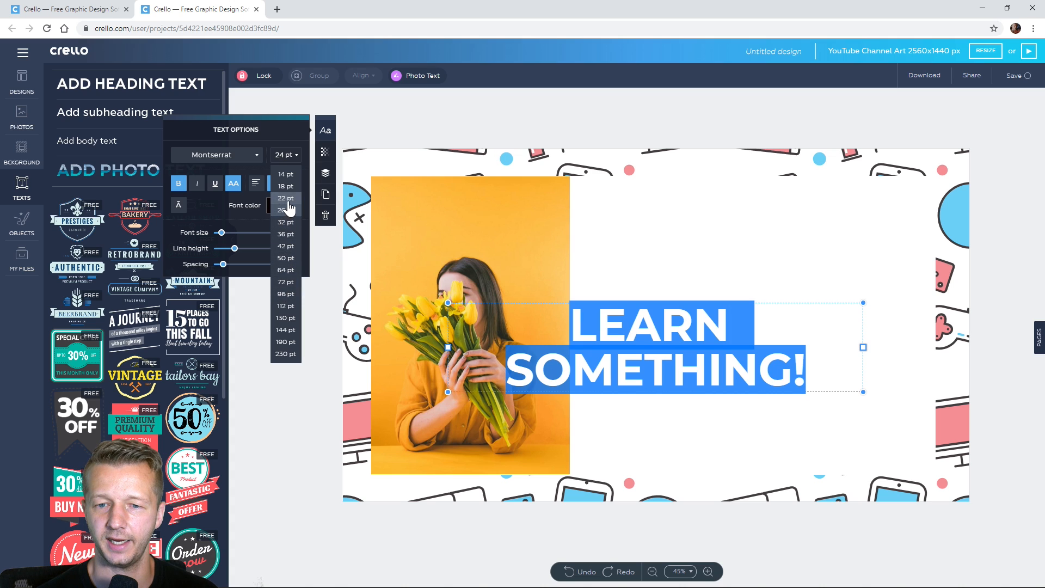
click(289, 200)
click(297, 159)
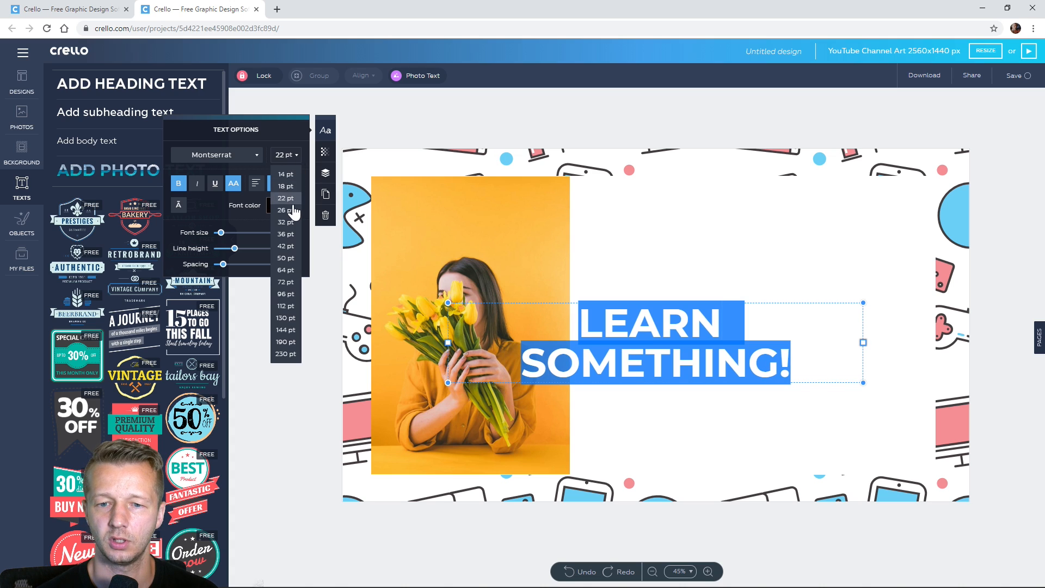
click(288, 191)
drag(220, 232, 221, 233)
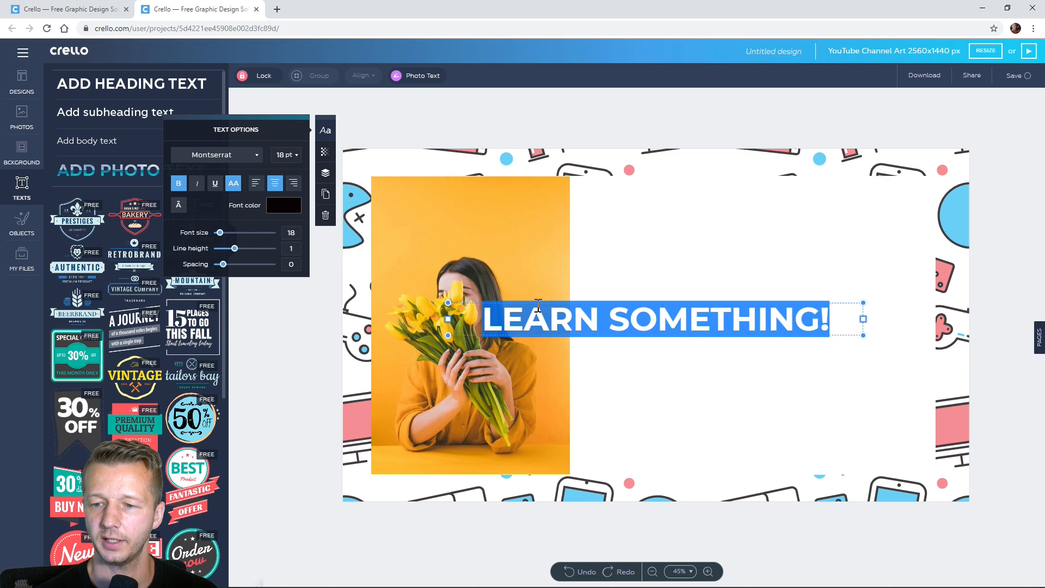
drag(546, 309, 573, 218)
click(474, 118)
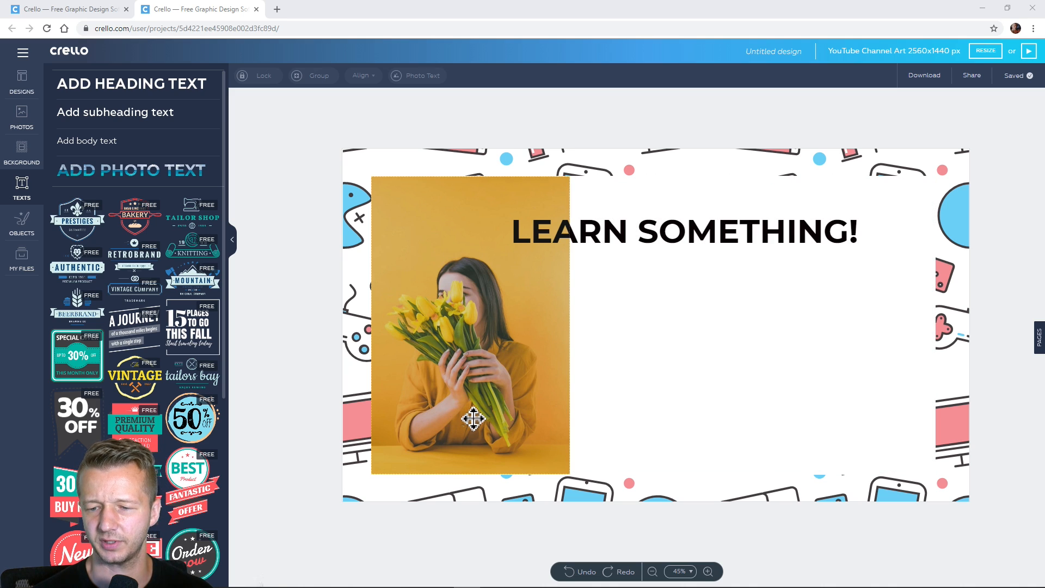
Step: Examine the range of free shapes in the objects library
click(22, 232)
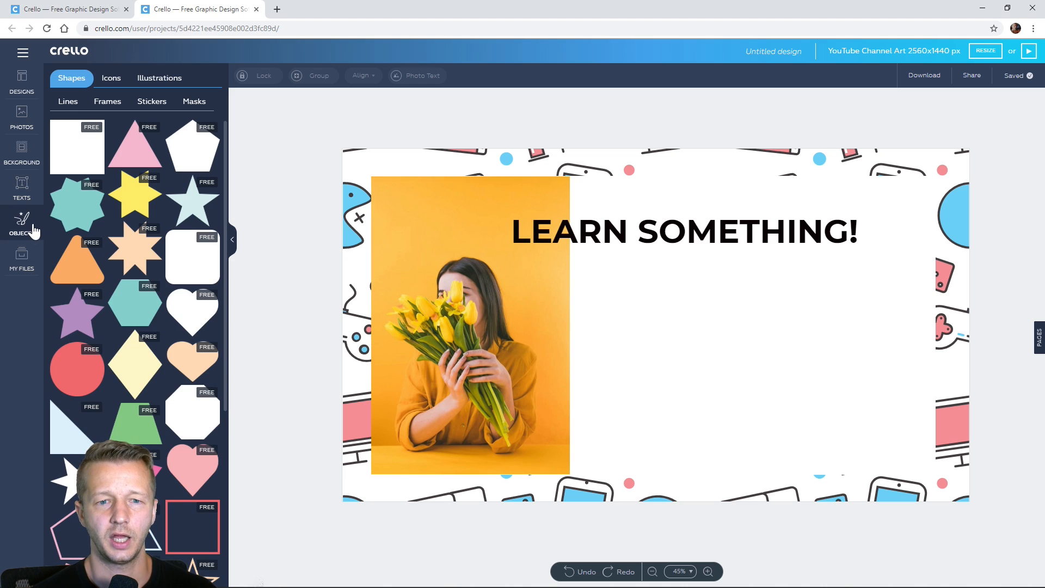
scroll(129, 281, down, 15)
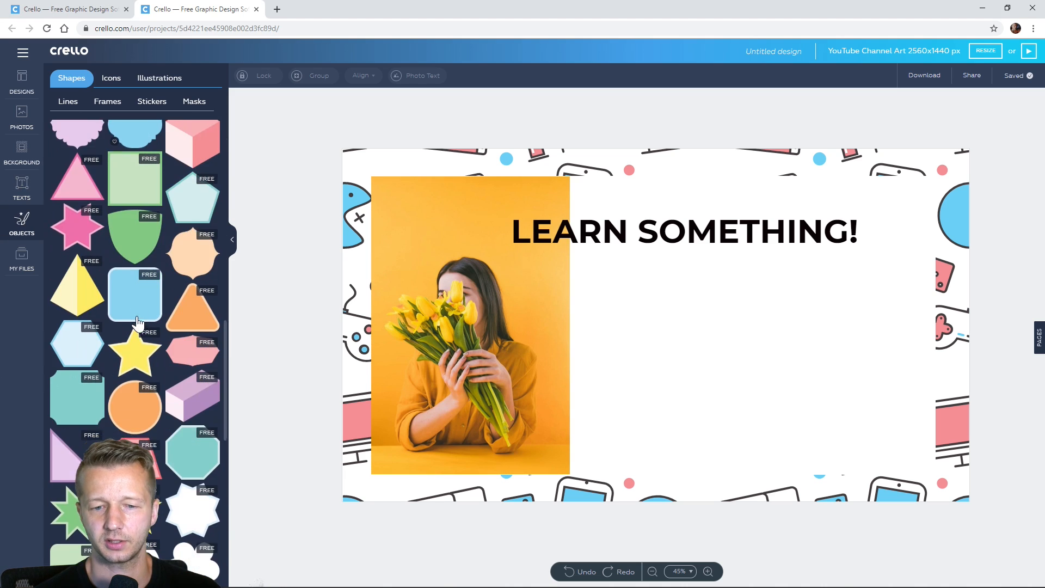
scroll(137, 324, down, 2)
scroll(137, 323, up, 10)
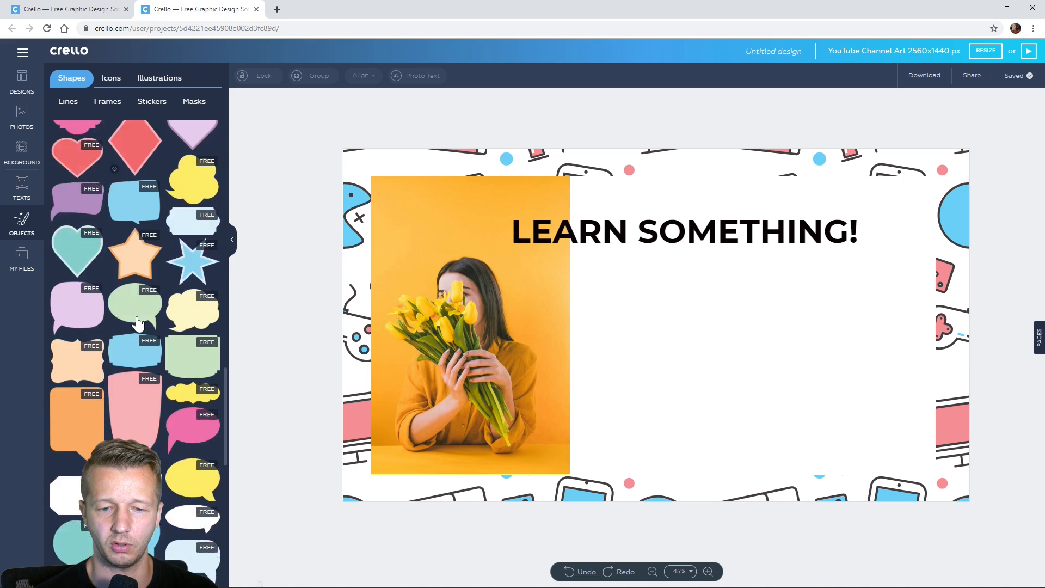
scroll(137, 322, up, 4)
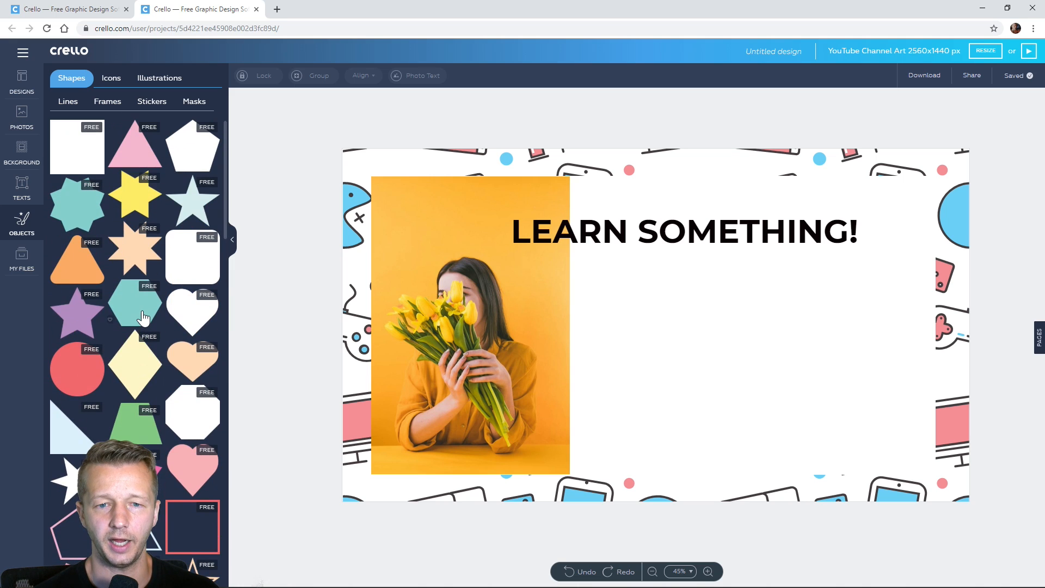
Step: Examine the icons, illustrations, lines, frames, stickers and masks offered in the objects library
click(110, 80)
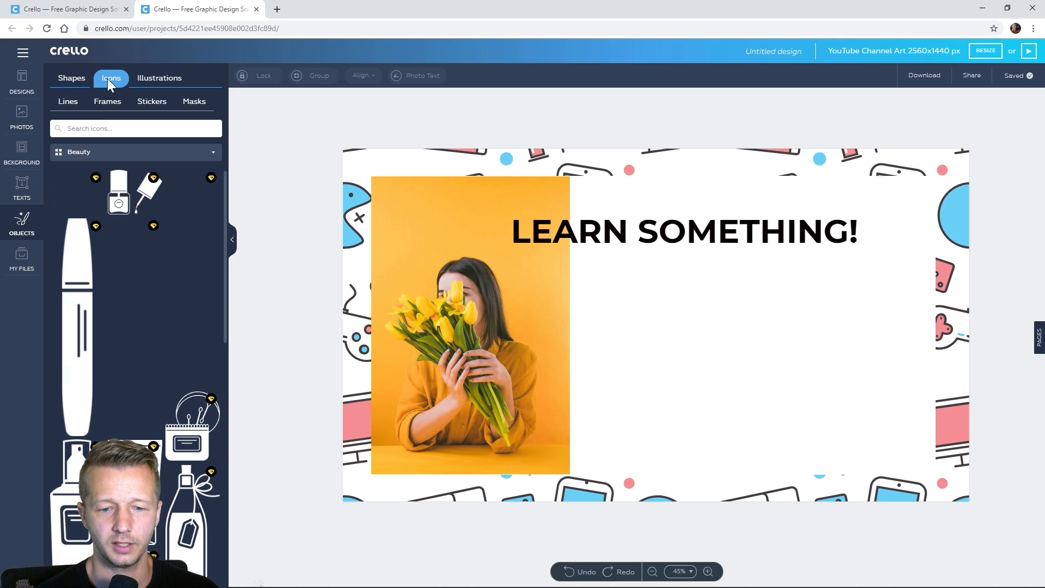
scroll(187, 242, down, 2)
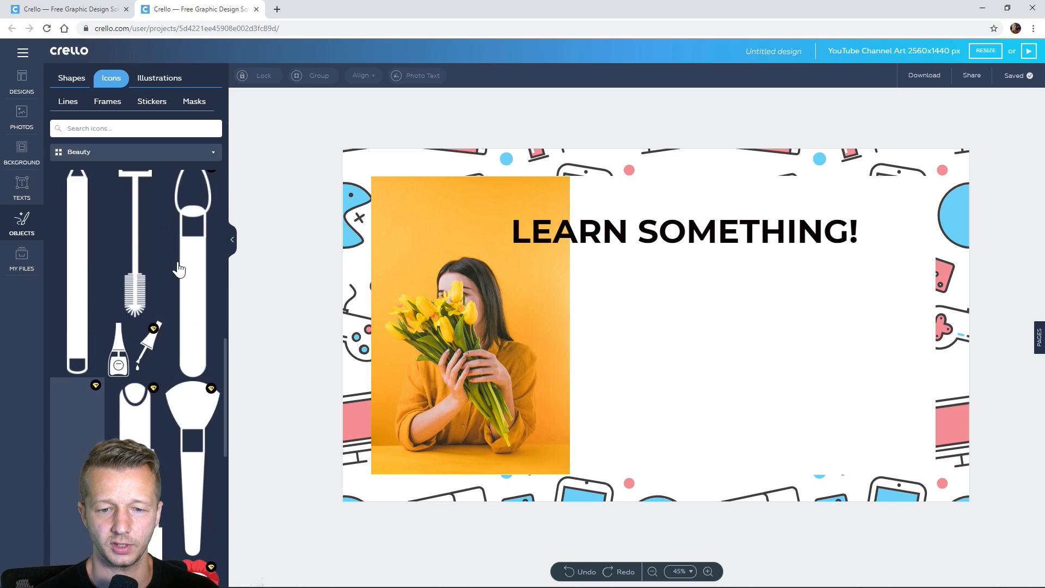
click(164, 73)
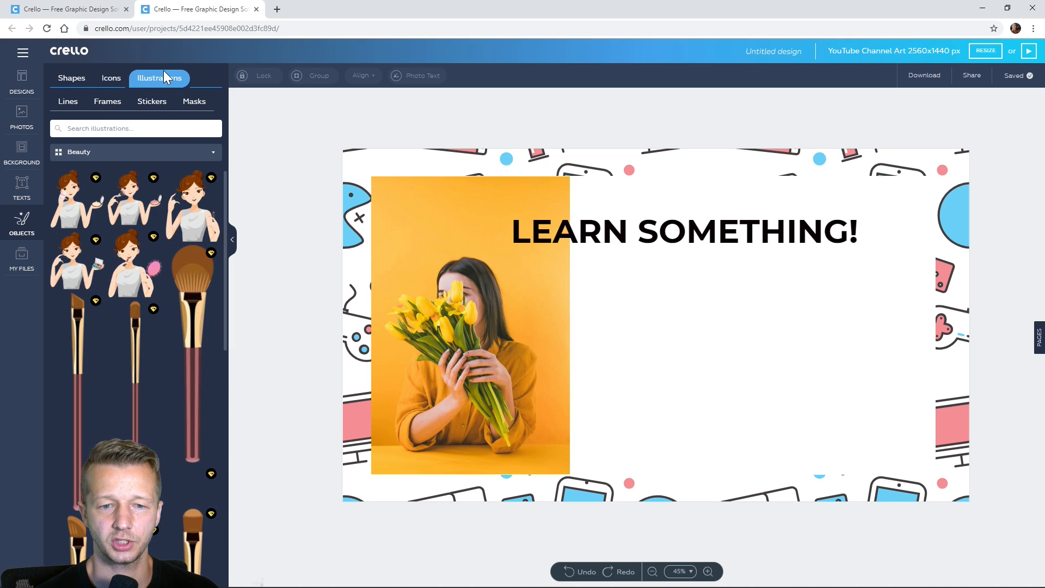
scroll(162, 313, down, 6)
scroll(161, 310, up, 6)
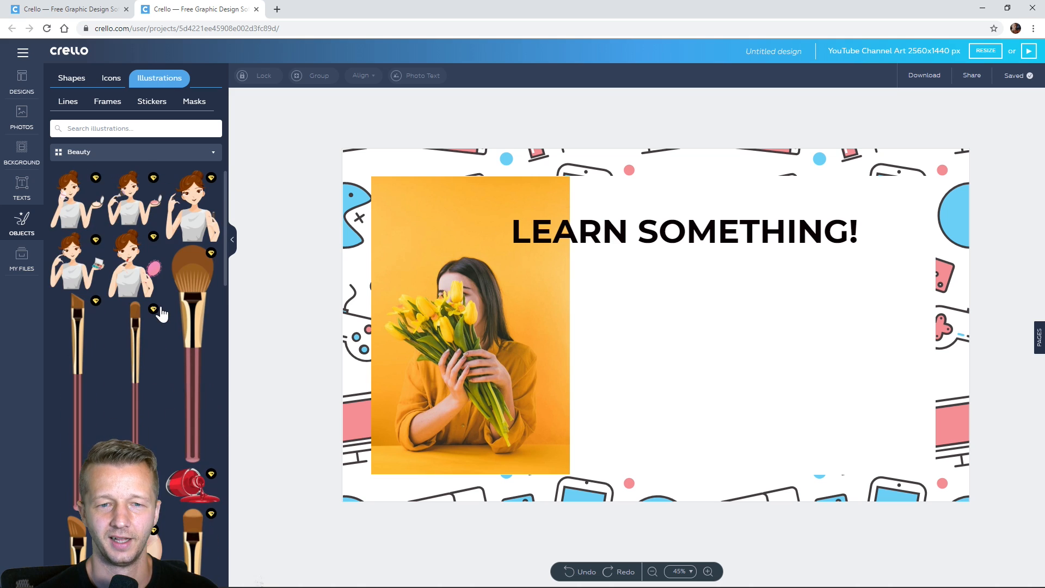
click(76, 108)
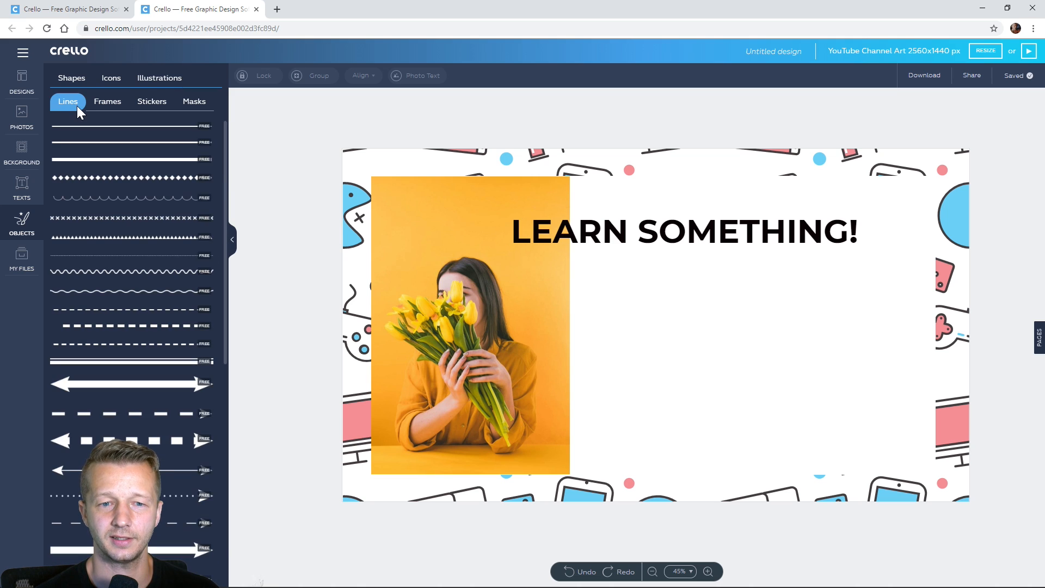
scroll(152, 290, down, 10)
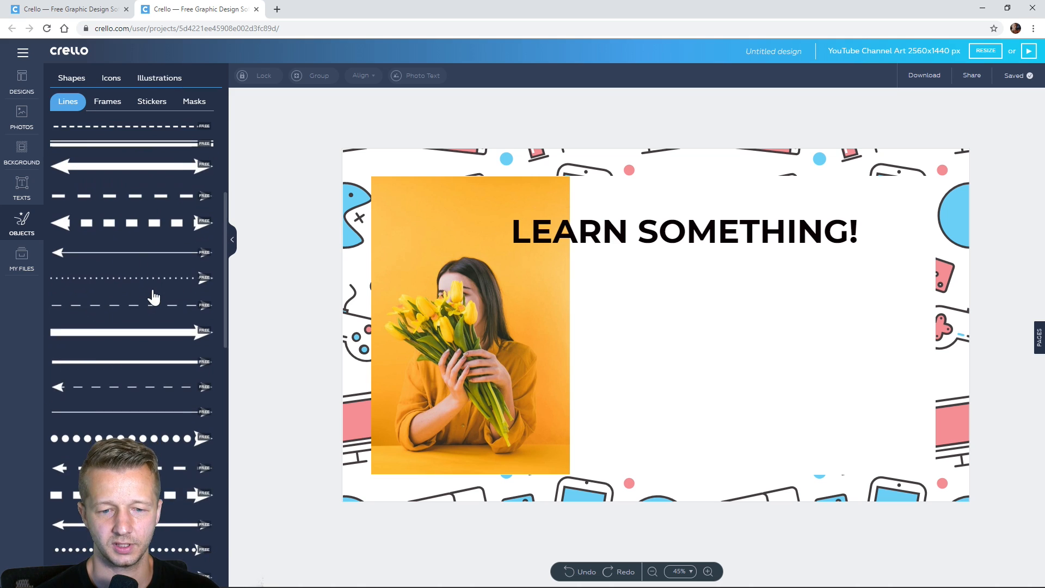
scroll(152, 298, down, 3)
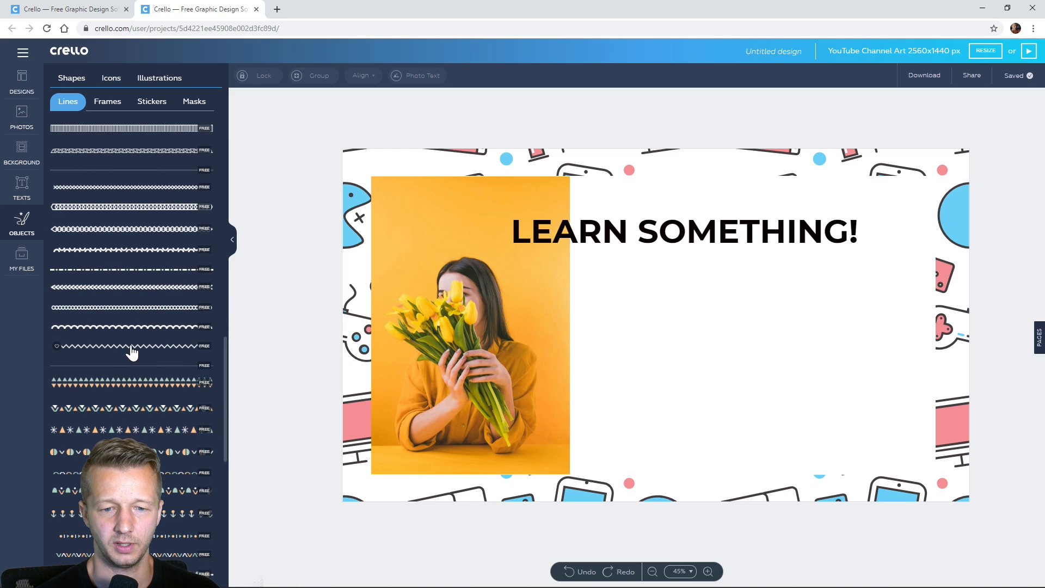
click(114, 103)
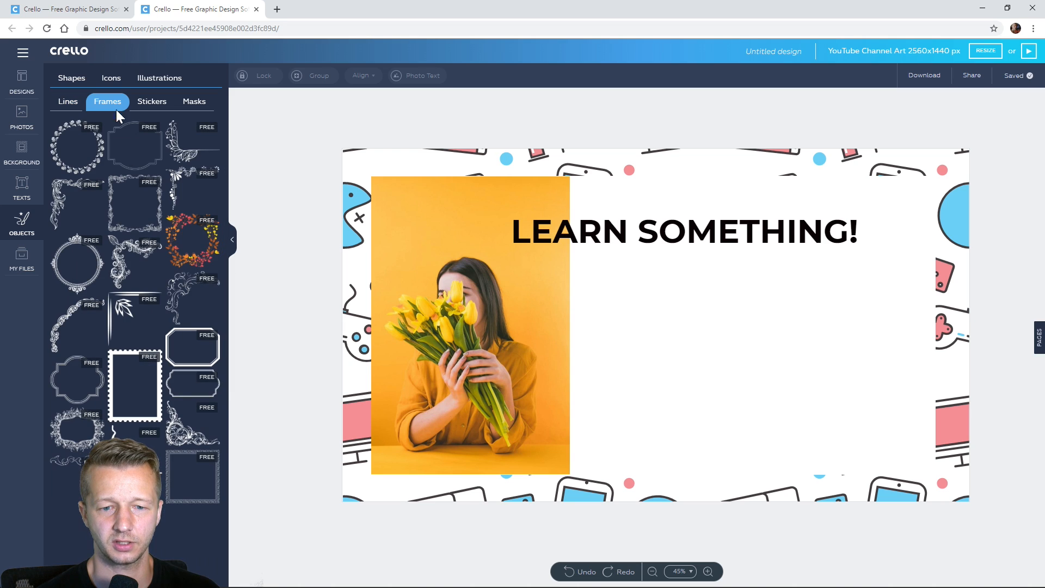
click(163, 102)
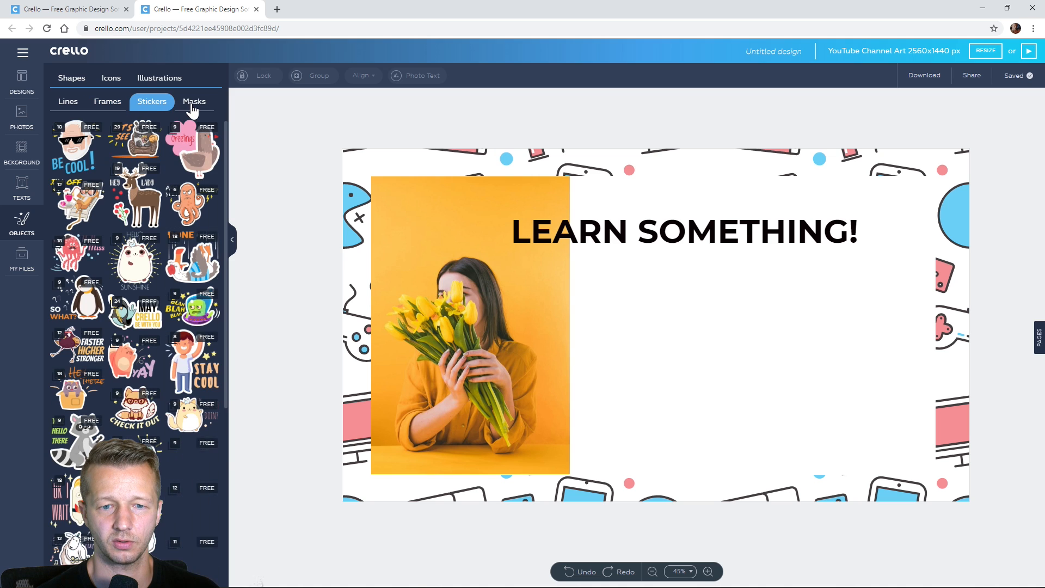
click(192, 105)
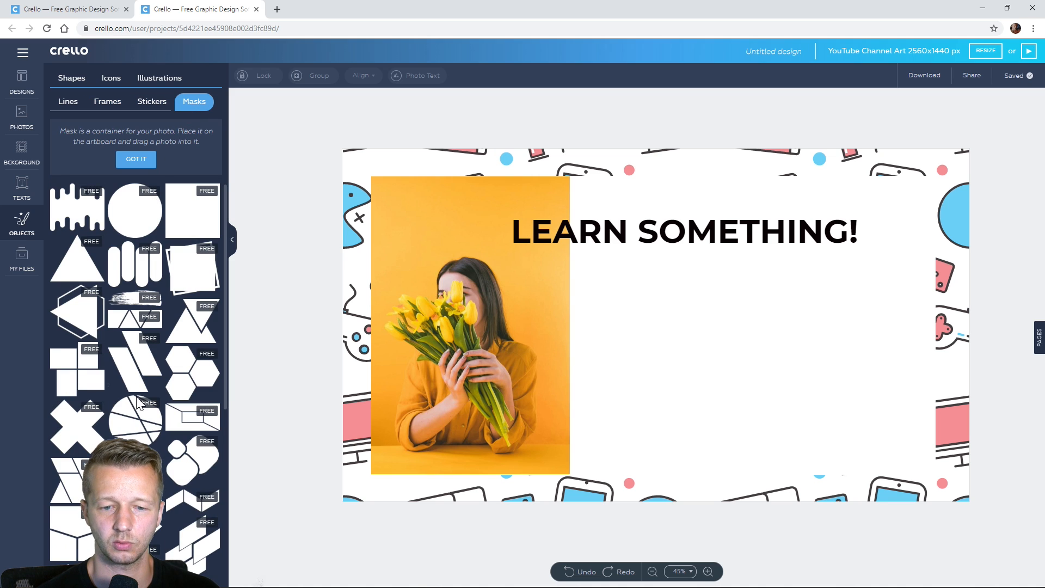
scroll(136, 385, down, 10)
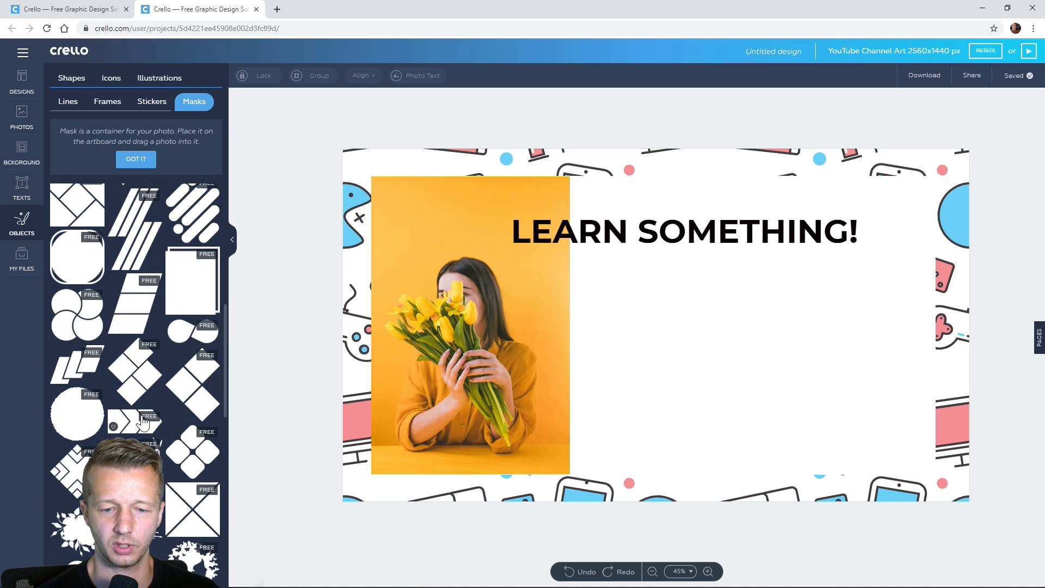
Step: Add a thin wavy line, place it across the lower part of the photo and white rectangle, and lengthen it slightly
click(68, 101)
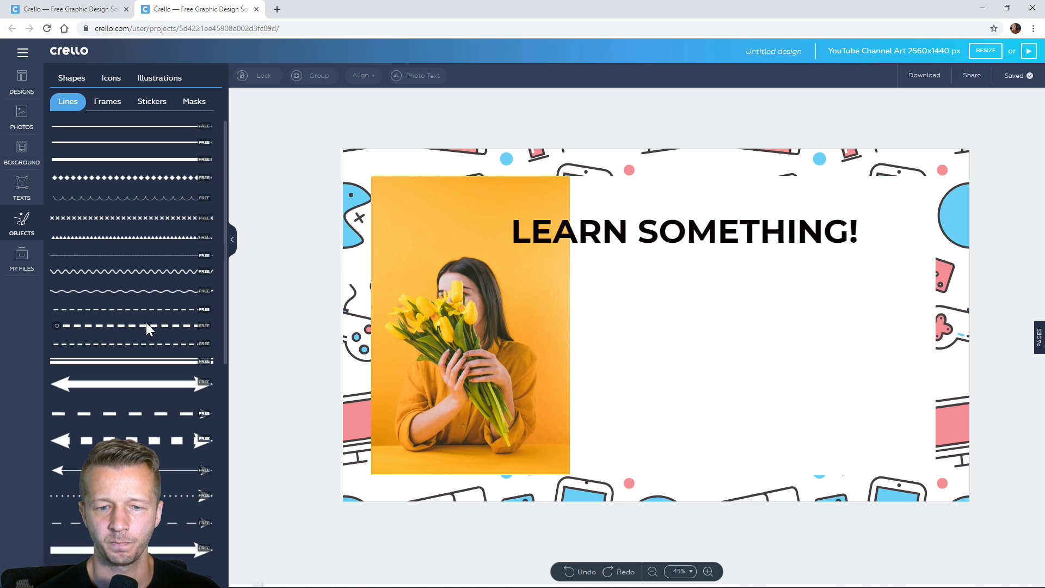
click(137, 280)
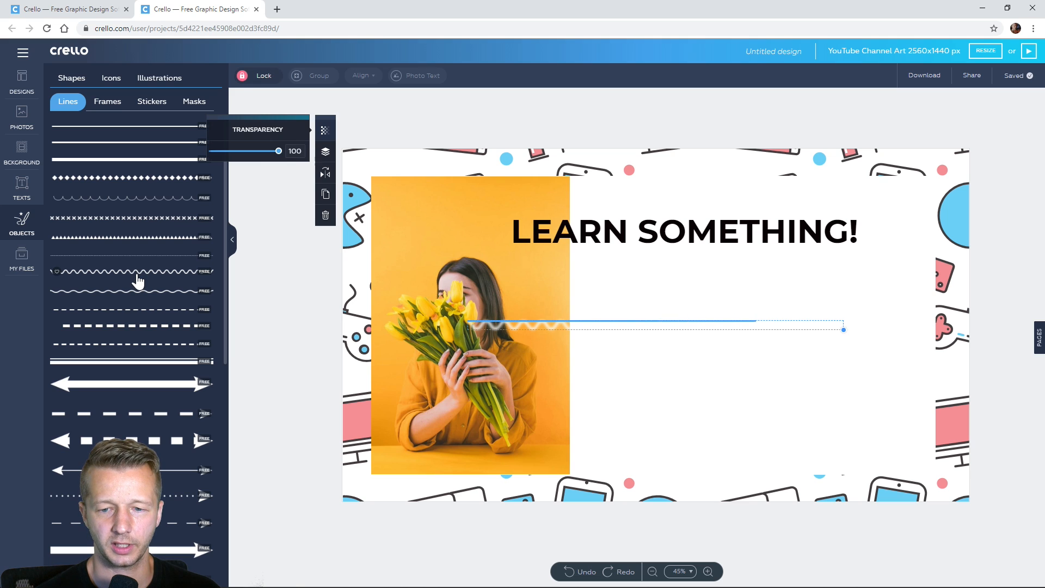
mouse_move(585, 333)
mouse_down()
mouse_move(602, 401)
mouse_move(568, 436)
mouse_up()
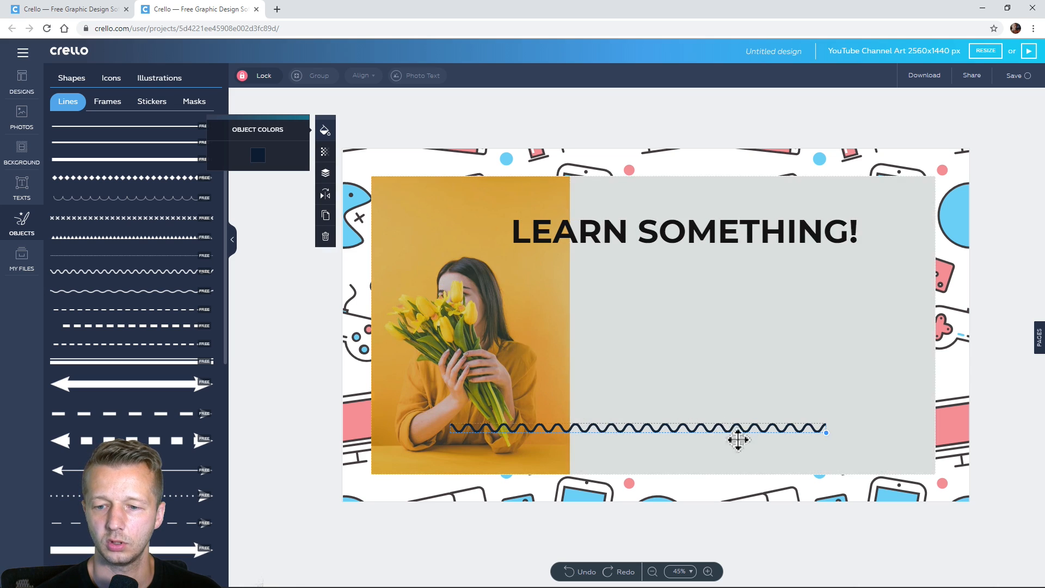
mouse_move(825, 432)
mouse_down()
mouse_move(779, 456)
mouse_move(744, 455)
mouse_move(840, 443)
mouse_up()
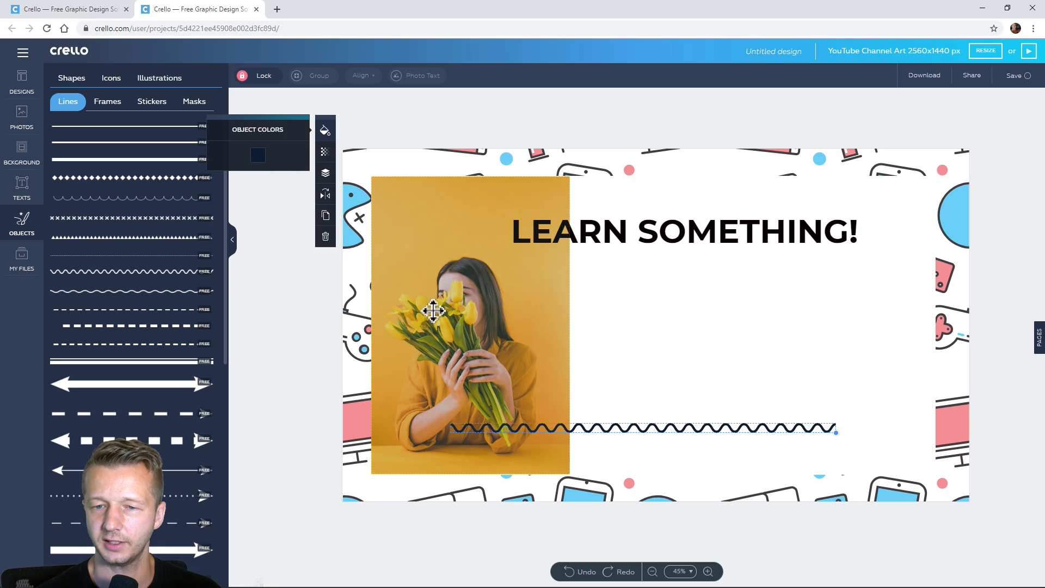
Step: Recolor the wavy line white and deselect it
click(258, 158)
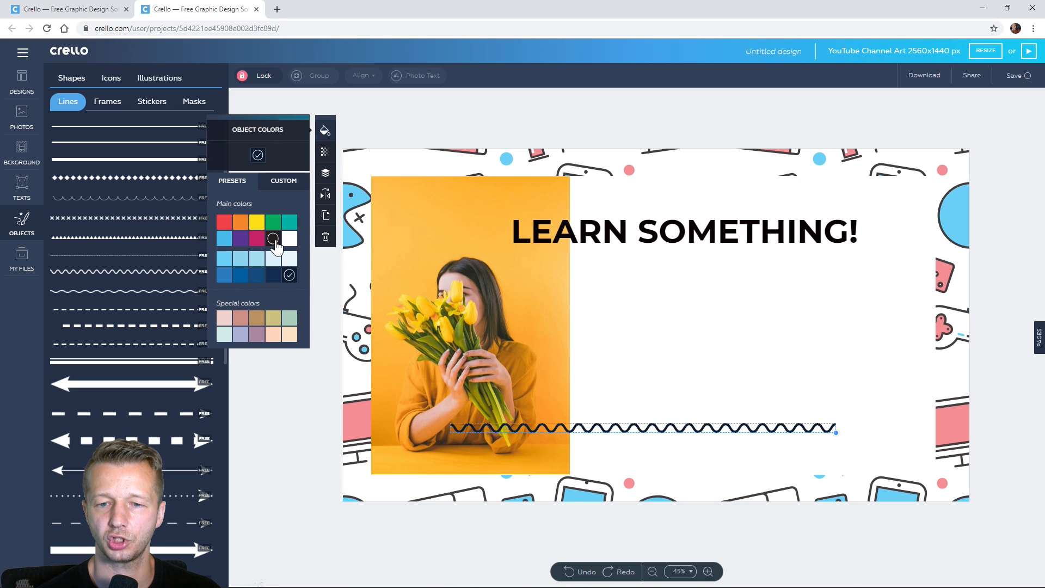
click(289, 238)
click(295, 409)
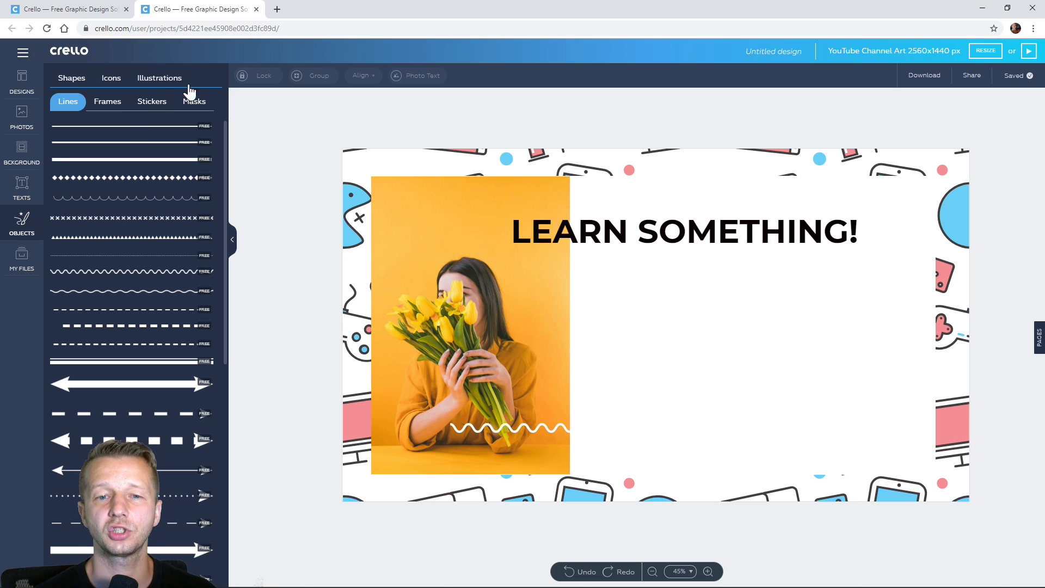
Step: Add the dripping-stripes mask at about half size below the heading and fill it with the free red rose photo
click(205, 102)
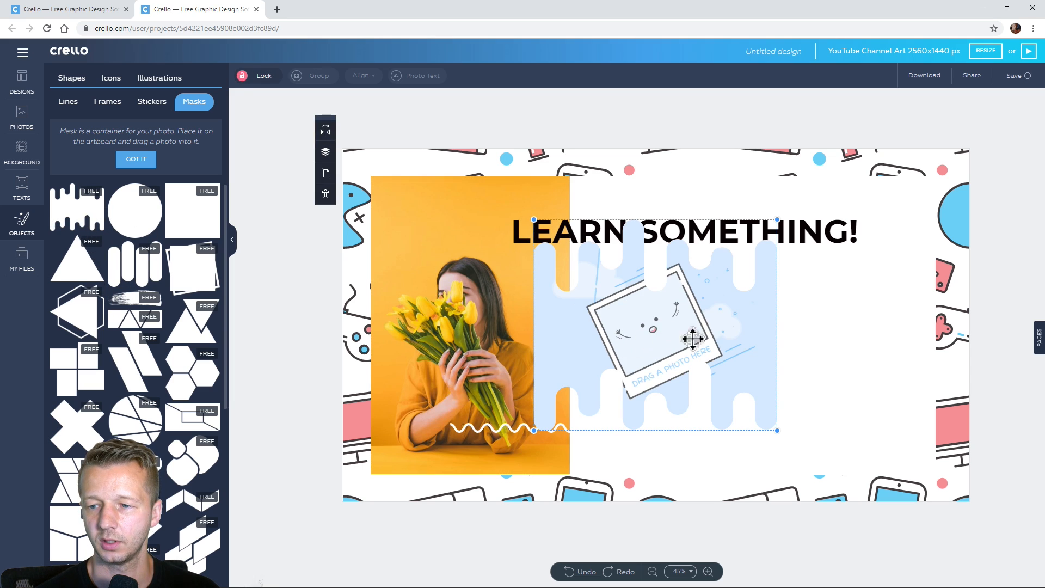
drag(684, 329, 773, 365)
drag(877, 463, 755, 359)
drag(708, 319, 703, 367)
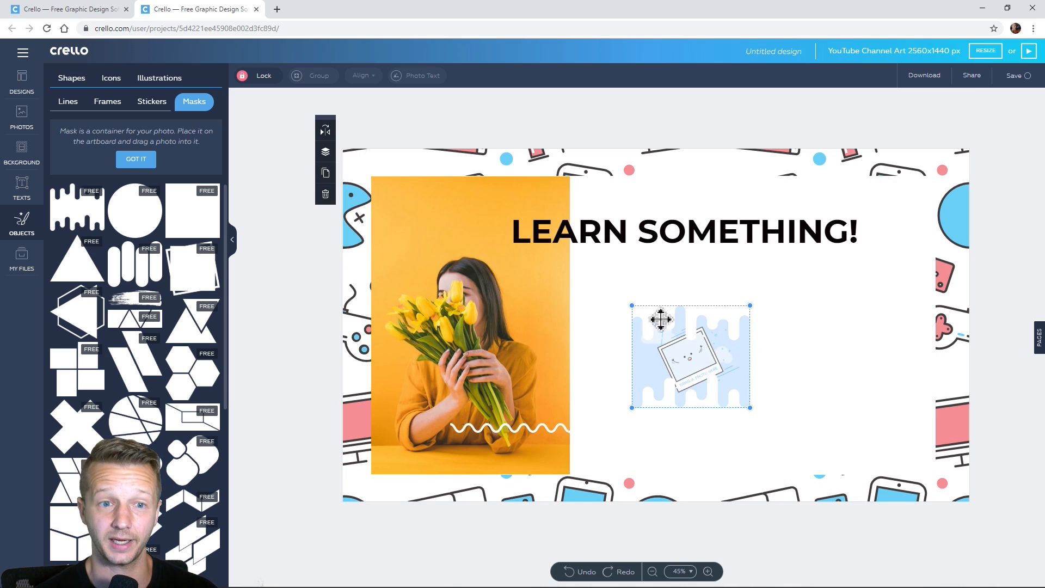
click(32, 129)
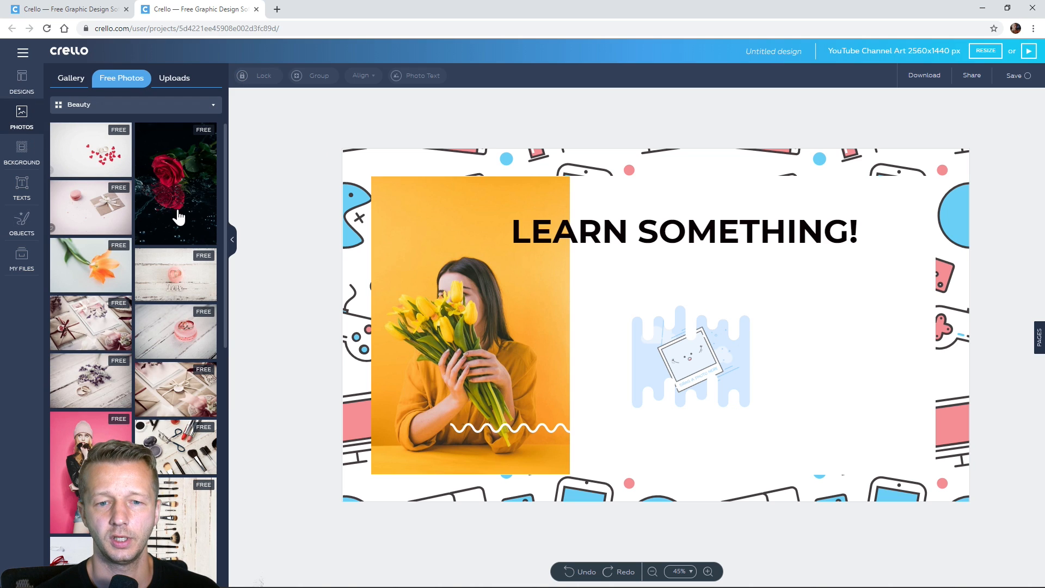
drag(374, 297, 717, 413)
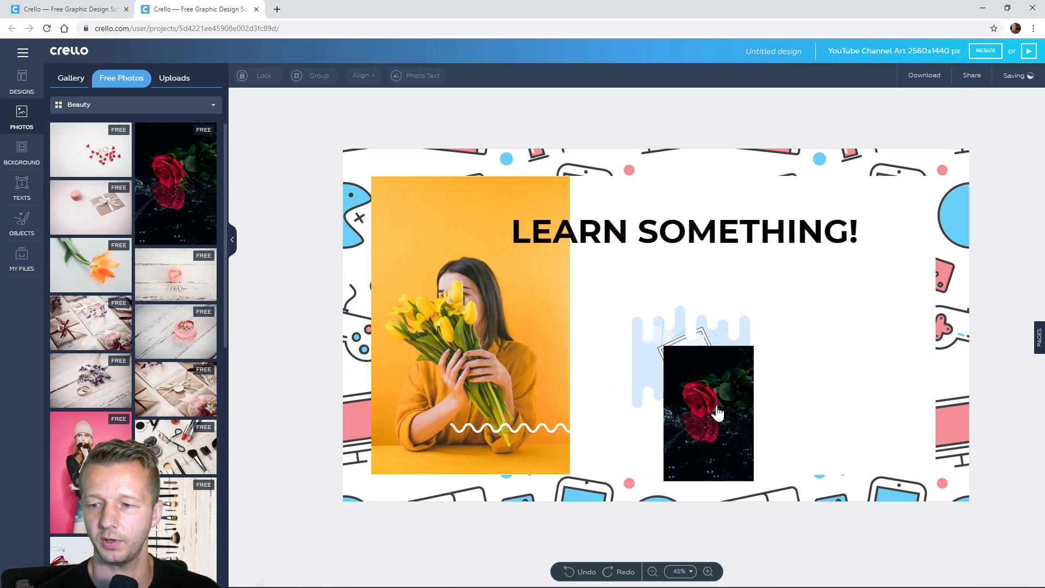
Step: Shift the rose-filled mask slightly, then delete it from the canvas
click(702, 381)
key(Delete)
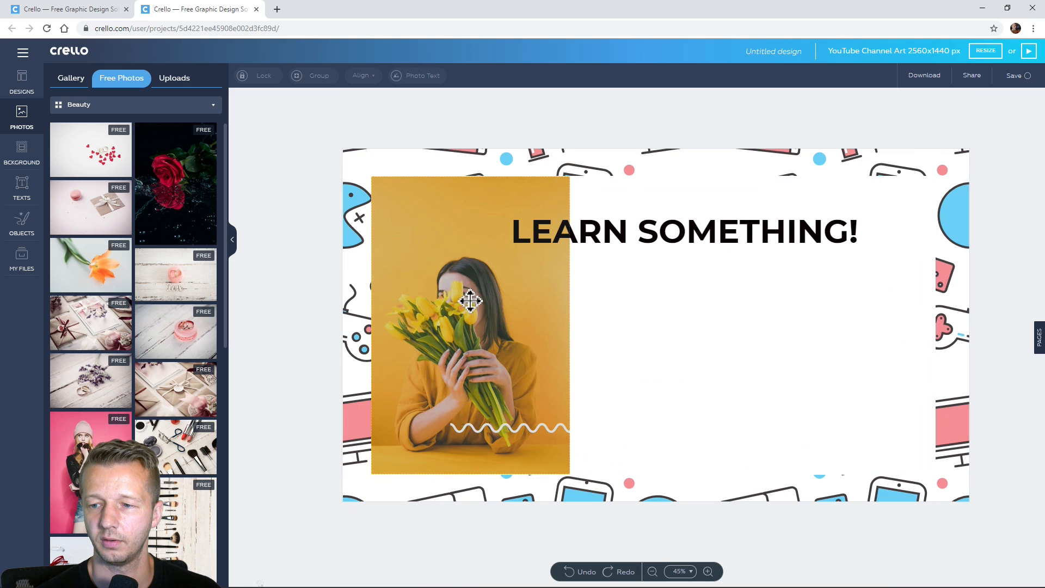
key(ctrl+z)
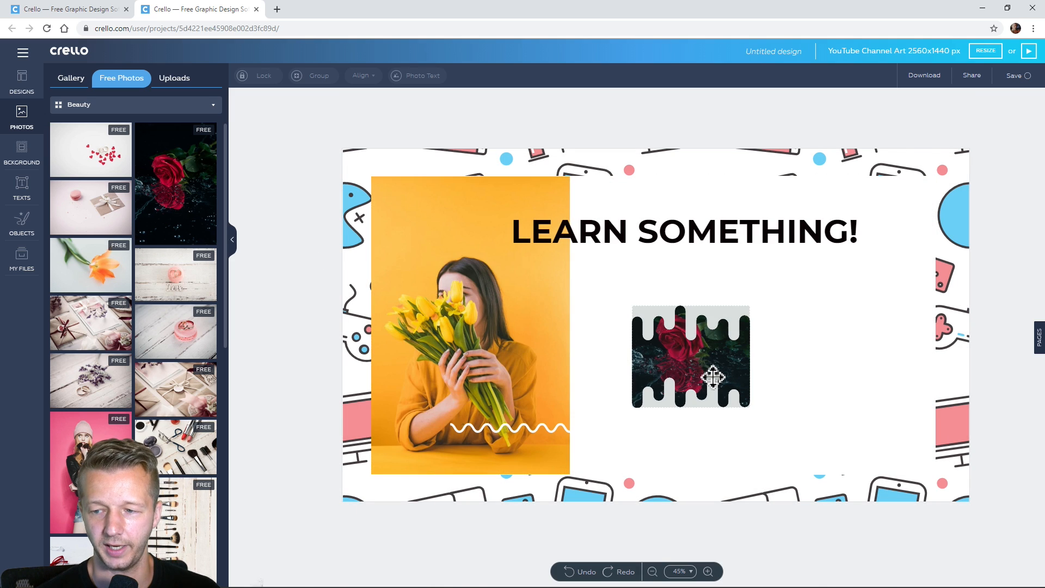
mouse_move(722, 373)
mouse_down()
mouse_move(816, 392)
mouse_move(704, 368)
mouse_up()
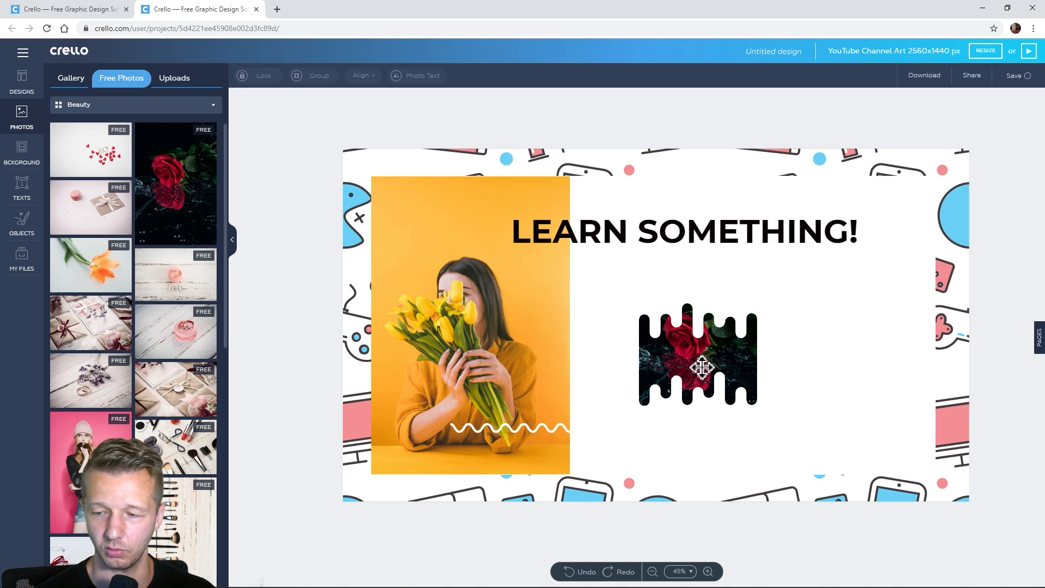
key(Delete)
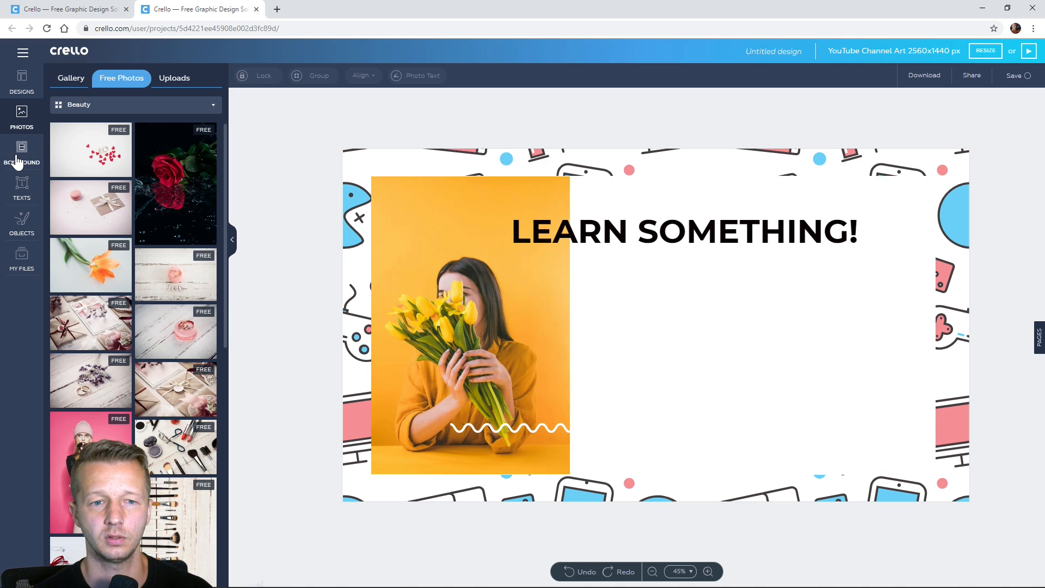
Step: Add body text reading "Start using DesignCourse today, and stop being such an amateur. Start taking yourself seriously, already!" and widen its box to three lines
click(20, 192)
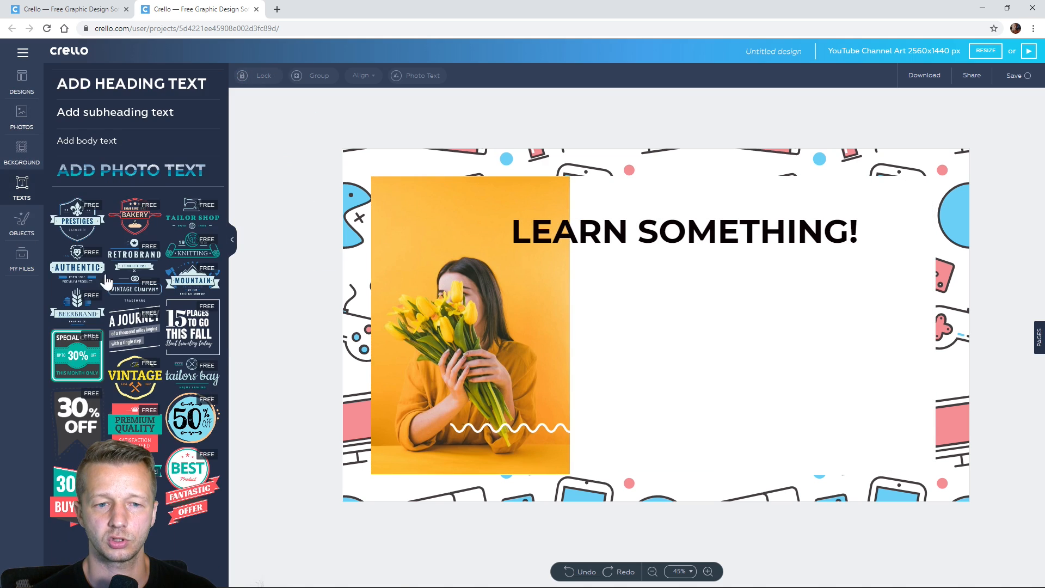
click(92, 140)
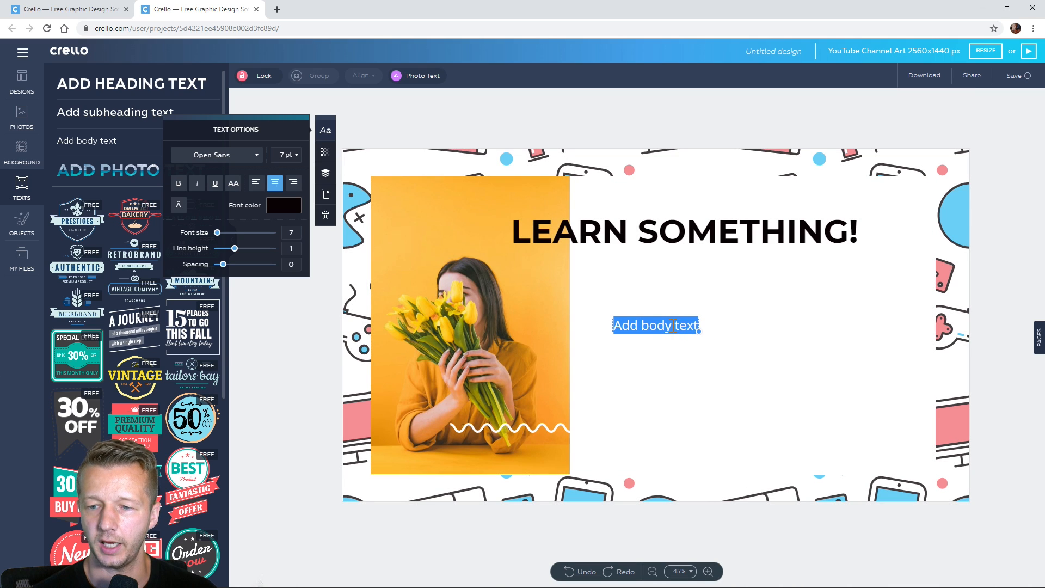
text(Sta)
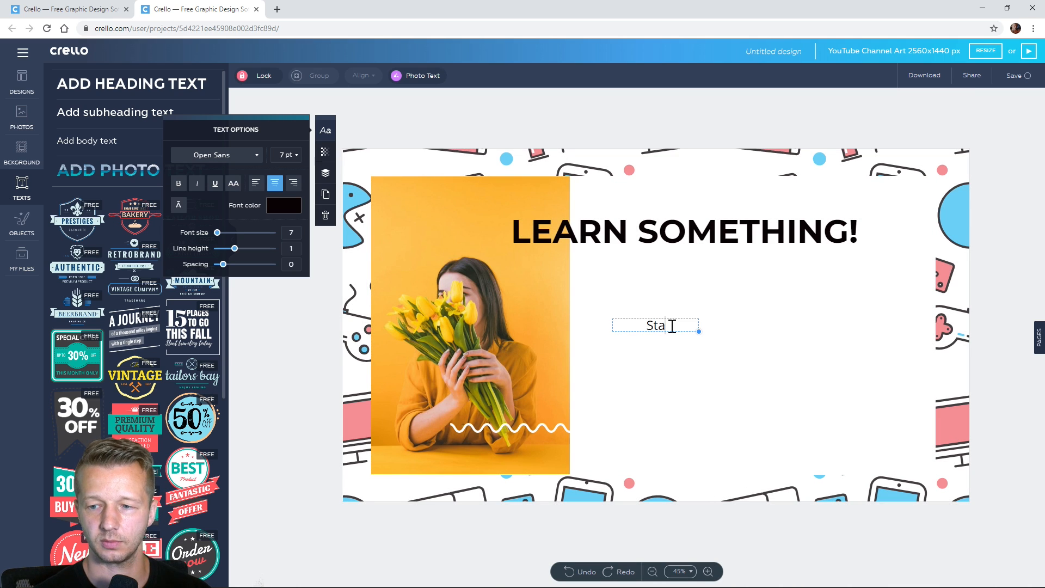
text(rt using D)
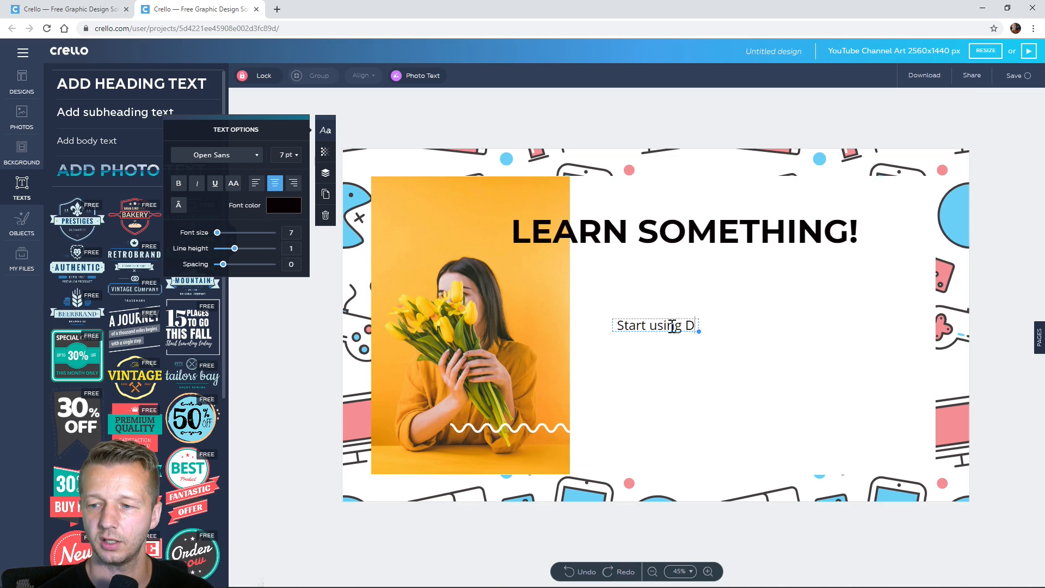
text(esignCourse today, and)
key(BackSpace)
key(BackSpace)
key(BackSpace)
key(BackSpace)
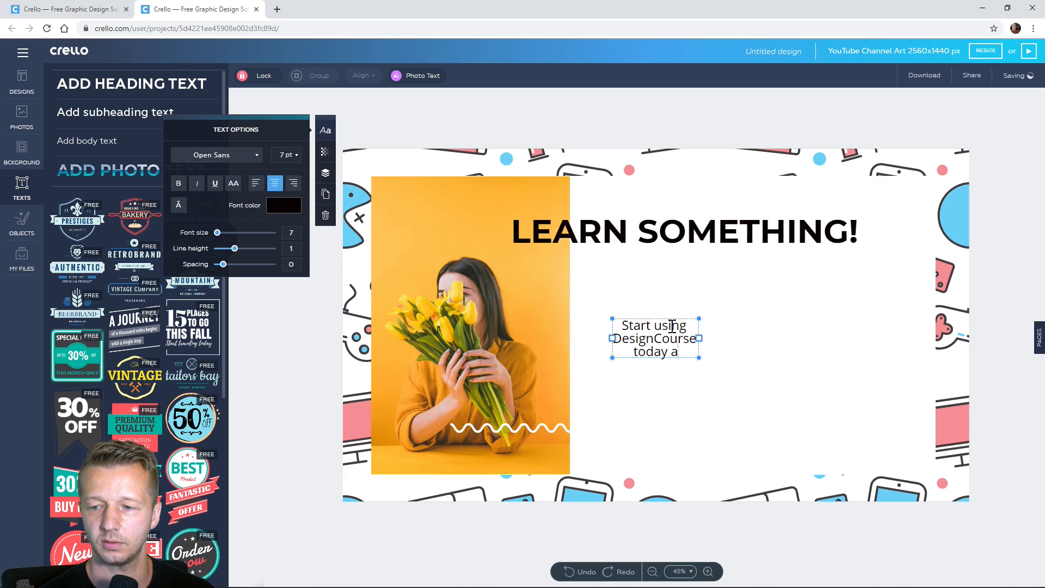
text(, and stop bei)
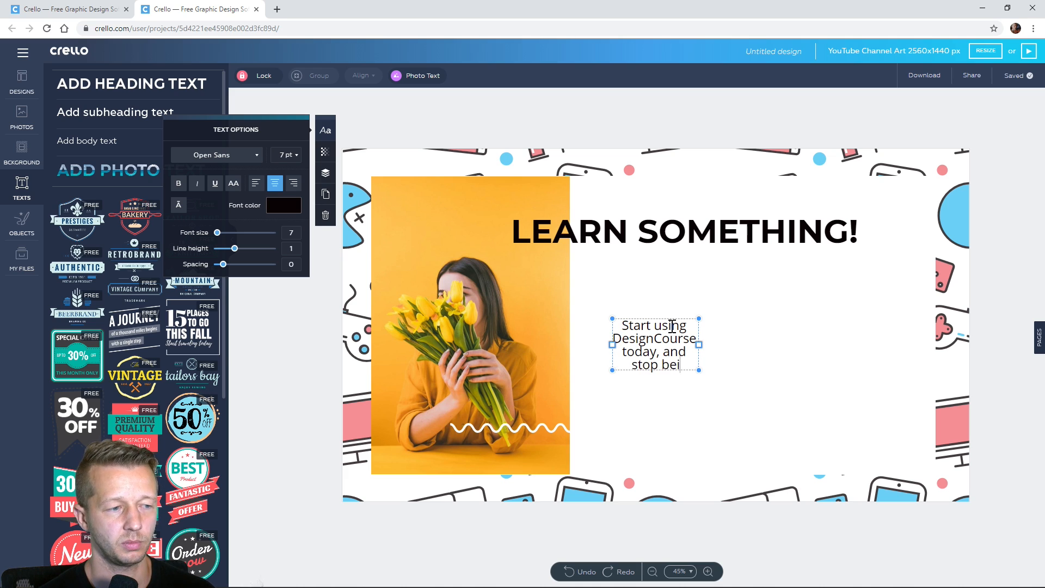
text(ng such an amateur. Start)
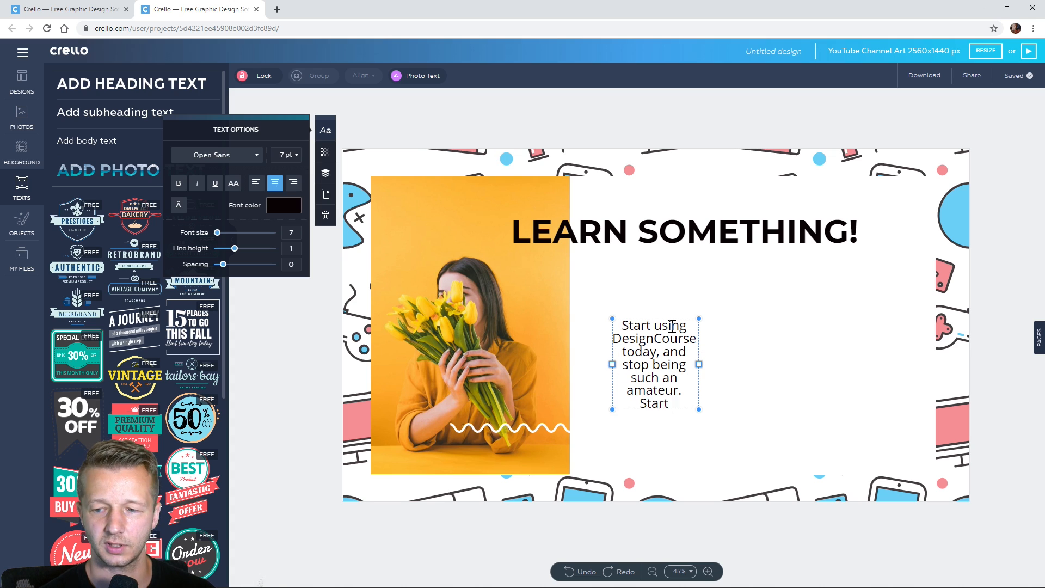
text( taking yourself seriously)
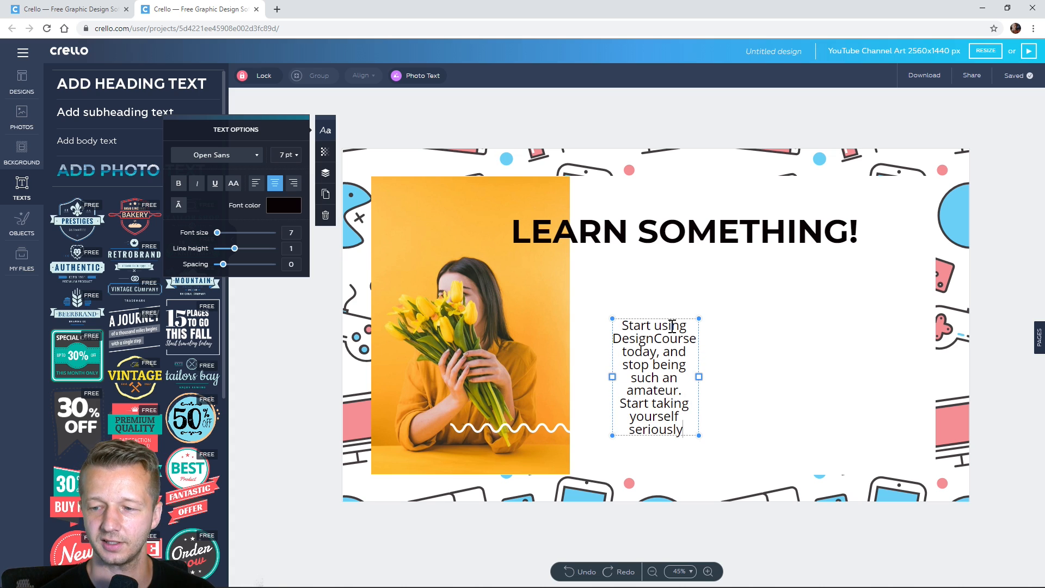
text(, already!)
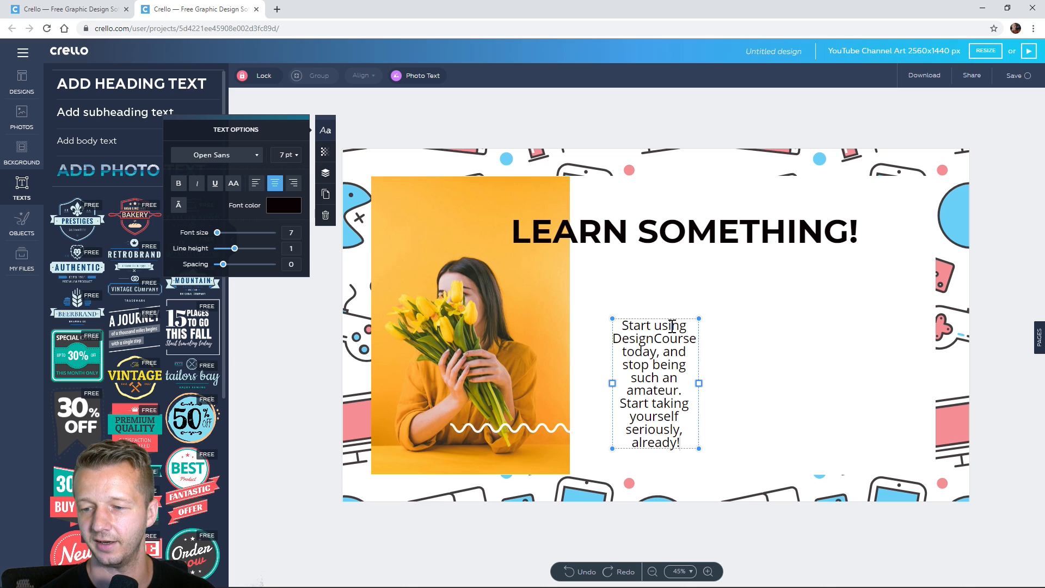
drag(699, 384, 881, 379)
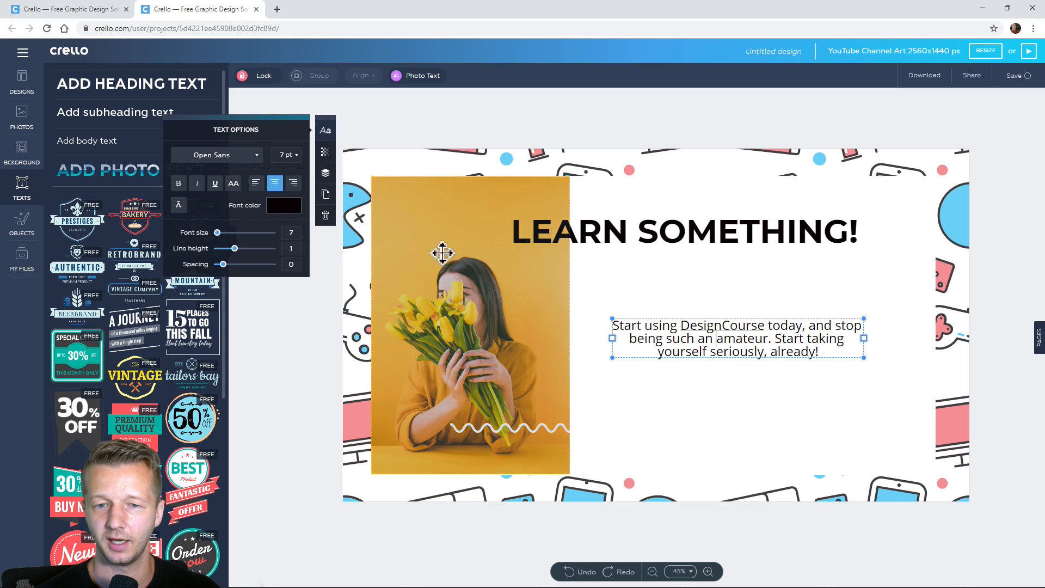
Step: Left-align all of the body text, widen its box slightly and change its font to Montserrat
key(ctrl+a)
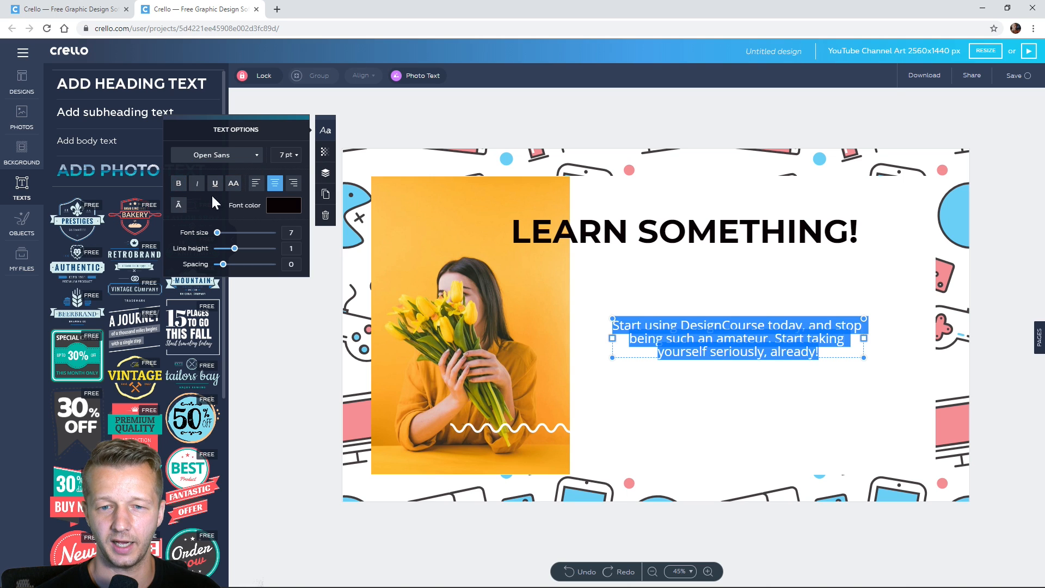
click(256, 183)
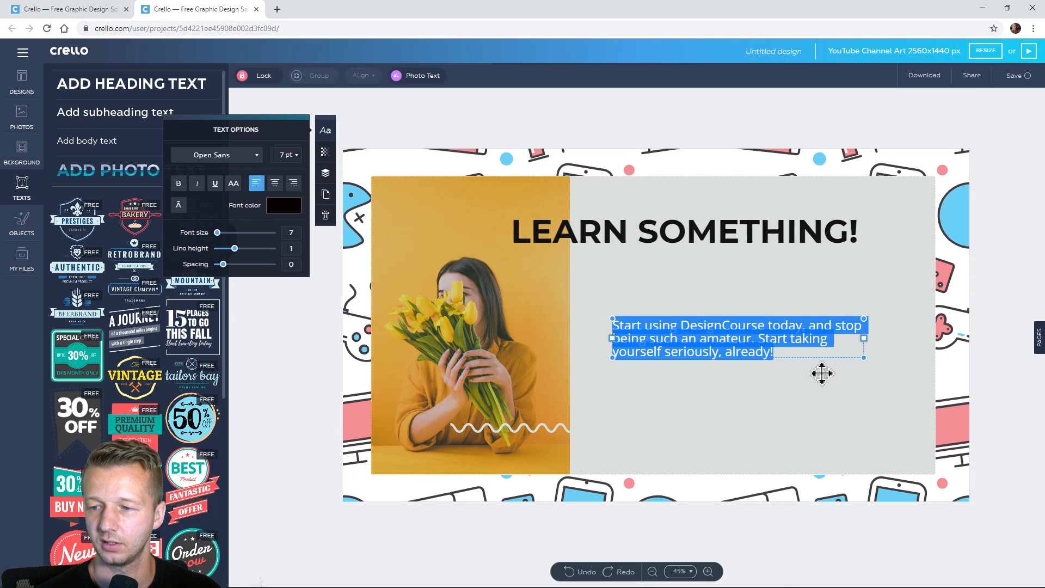
drag(865, 359, 883, 381)
click(243, 156)
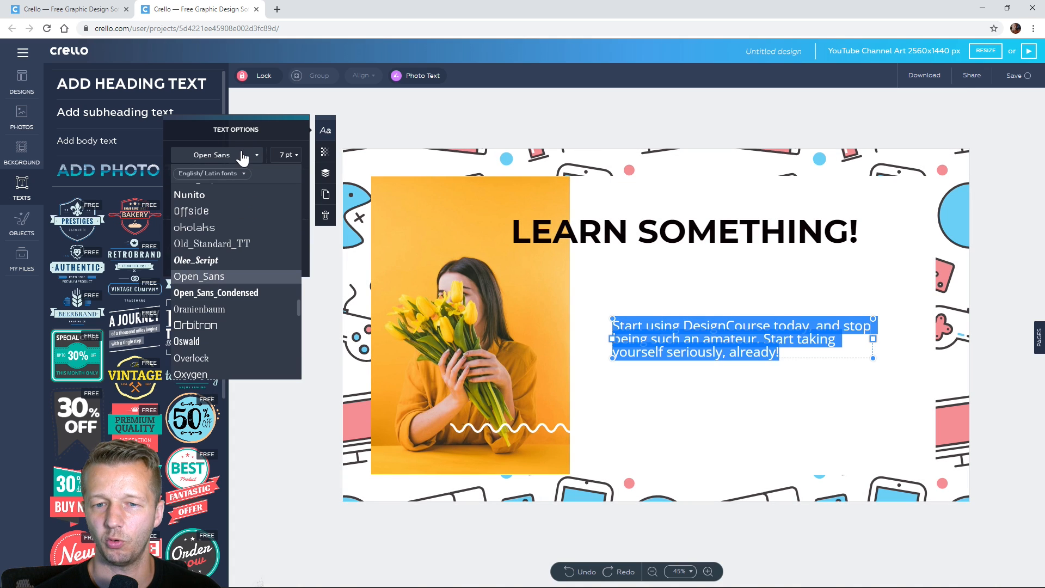
scroll(212, 320, up, 4)
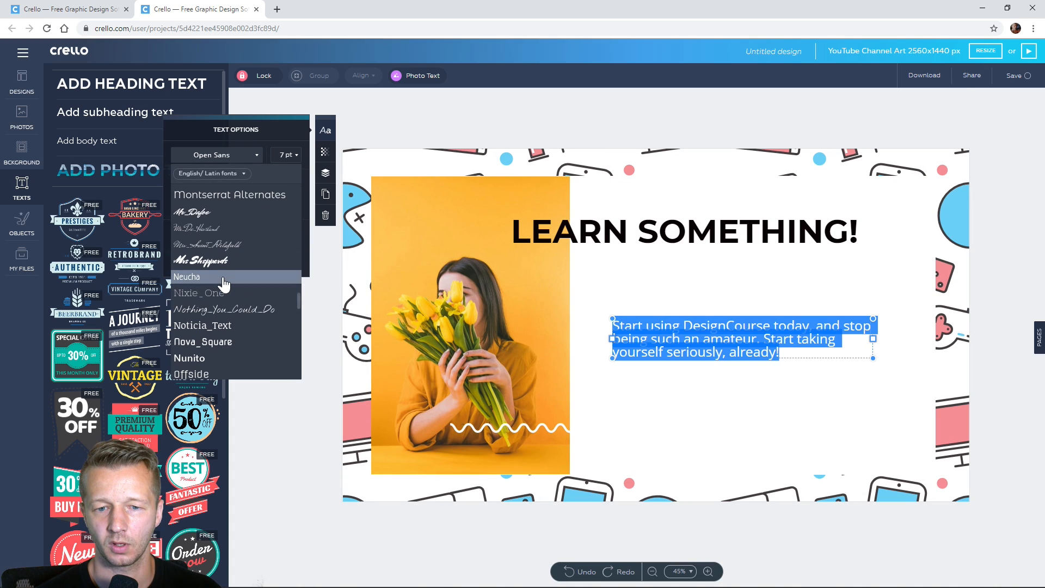
scroll(215, 283, up, 2)
click(210, 237)
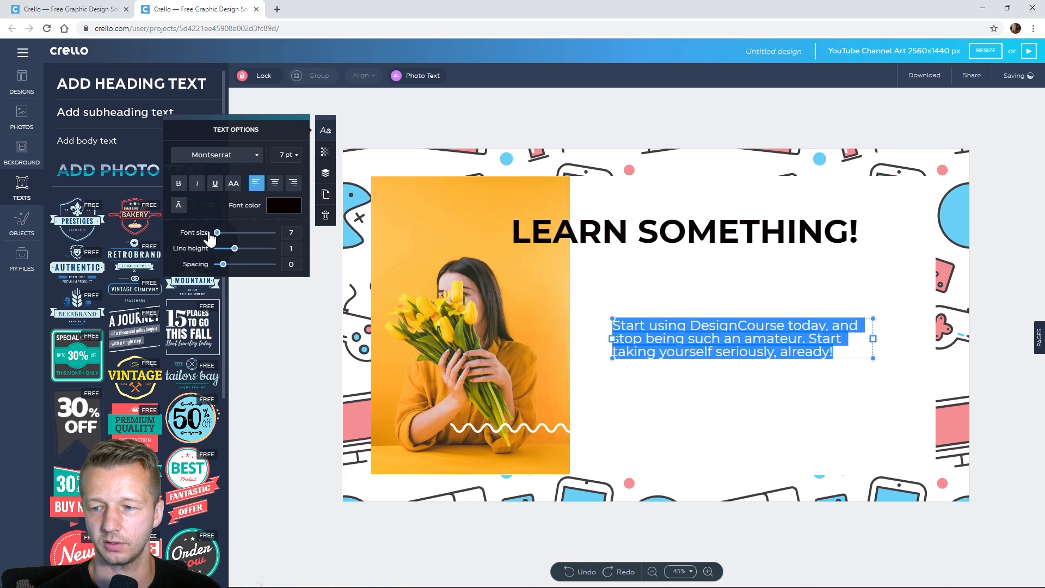
Step: Set the body text to 6 pt with a larger line height and move the block slightly up and right
drag(219, 231, 249, 250)
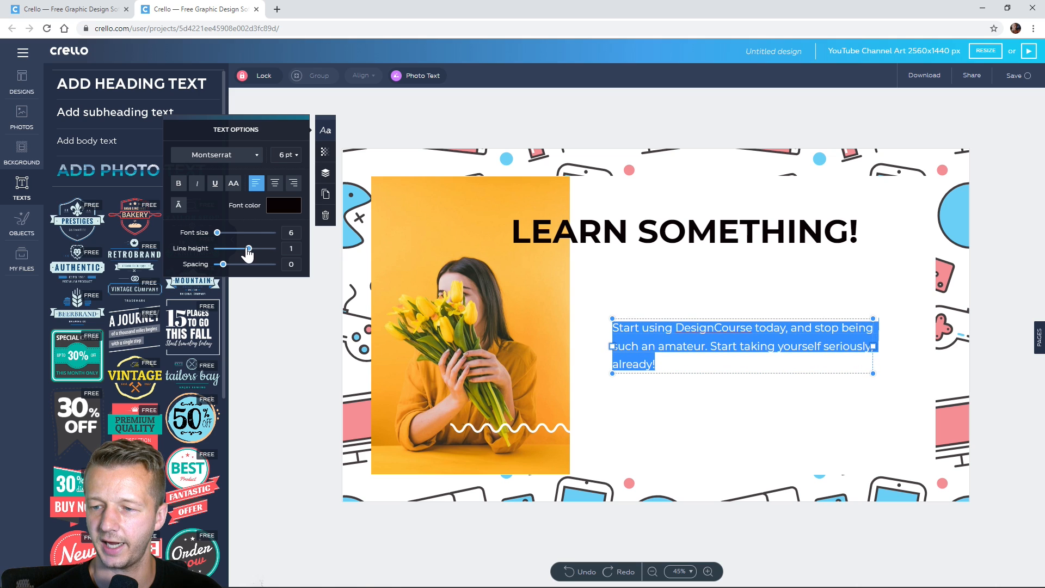
click(321, 327)
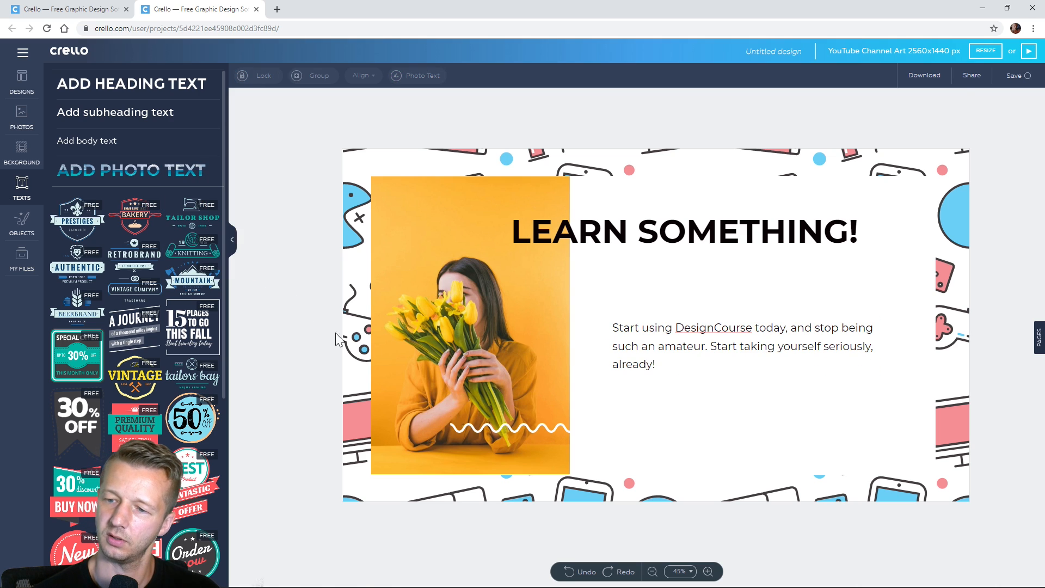
drag(695, 355, 694, 354)
click(684, 350)
drag(315, 335, 182, 256)
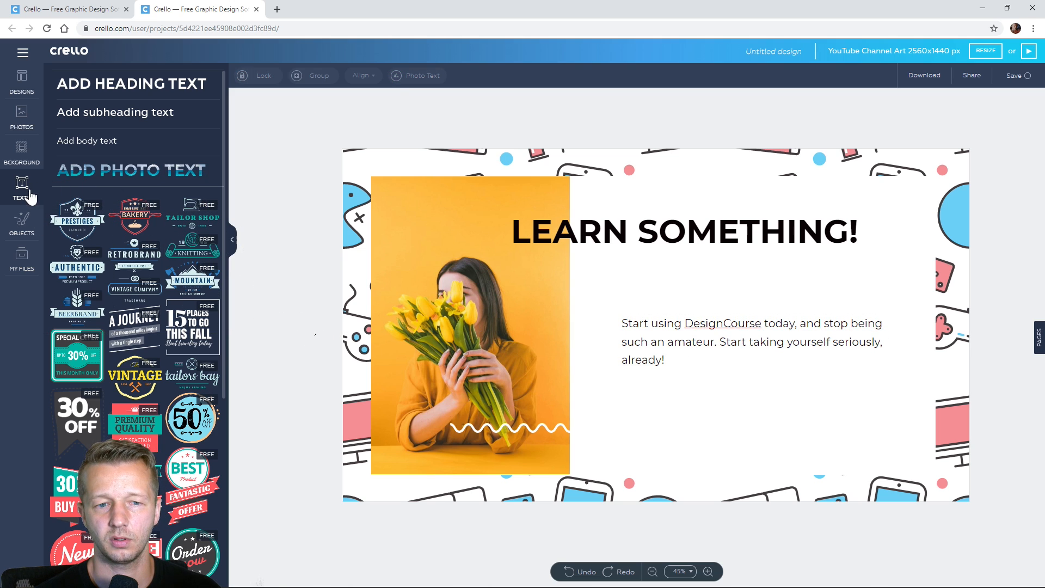
Step: Add a heading text containing only a double quotation mark and narrow its box to fit
click(94, 87)
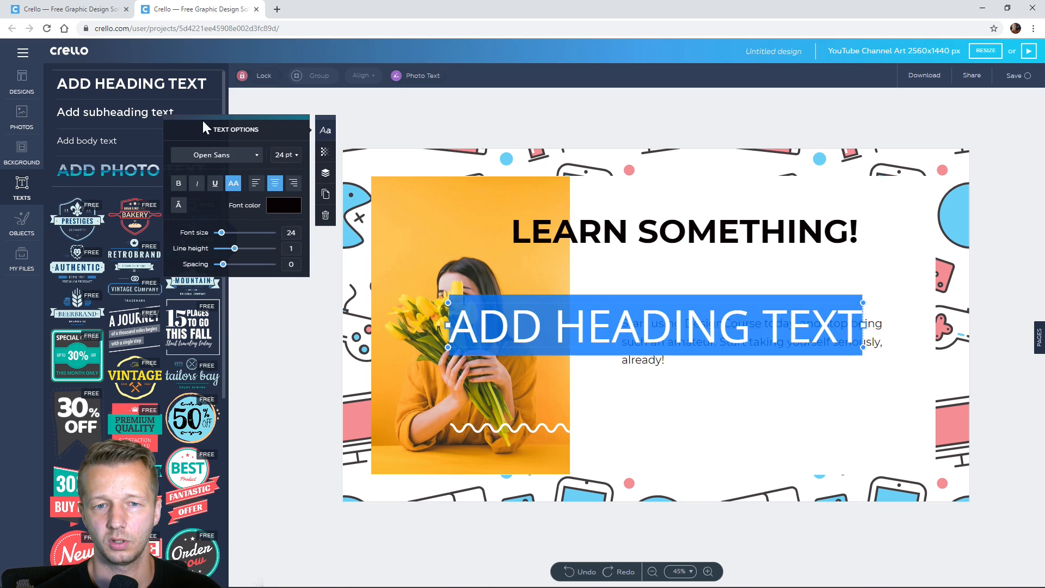
text(")
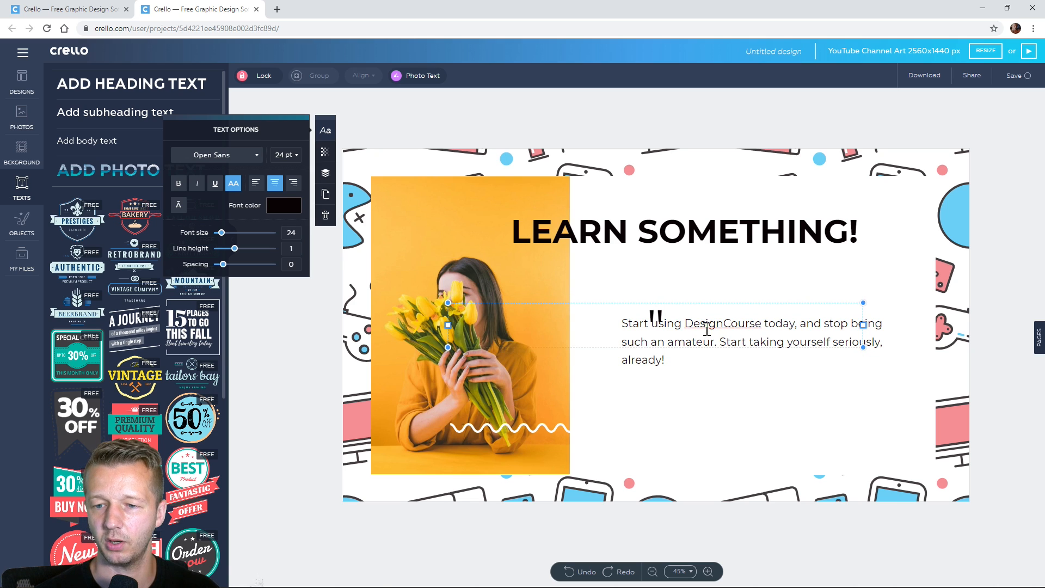
drag(863, 325, 475, 324)
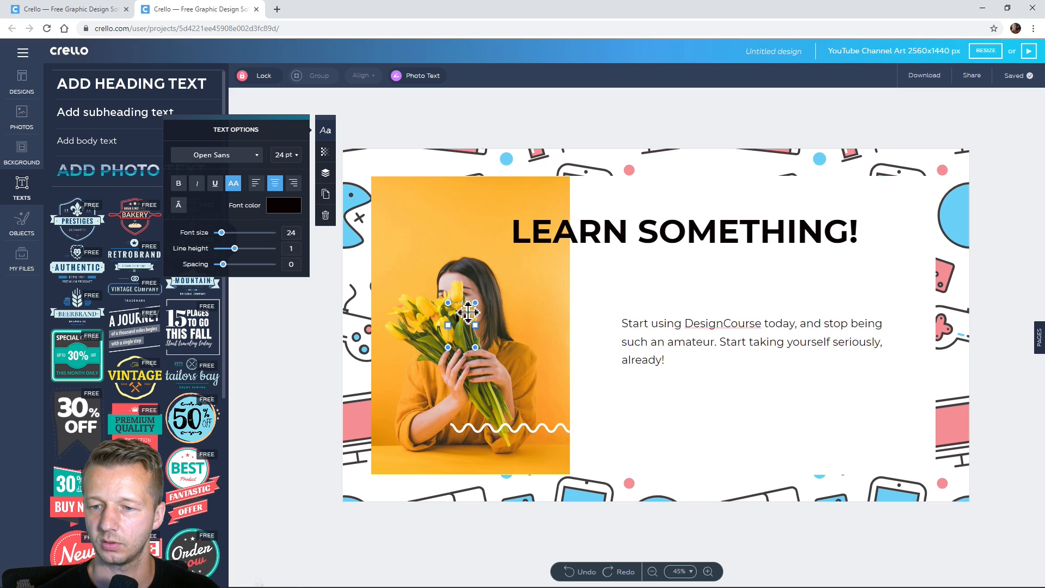
Step: Place the quotation mark at the upper-left corner of the body text and set its transparency to 20
key(ctrl+plus)
key(ctrl+plus)
key(ctrl+plus)
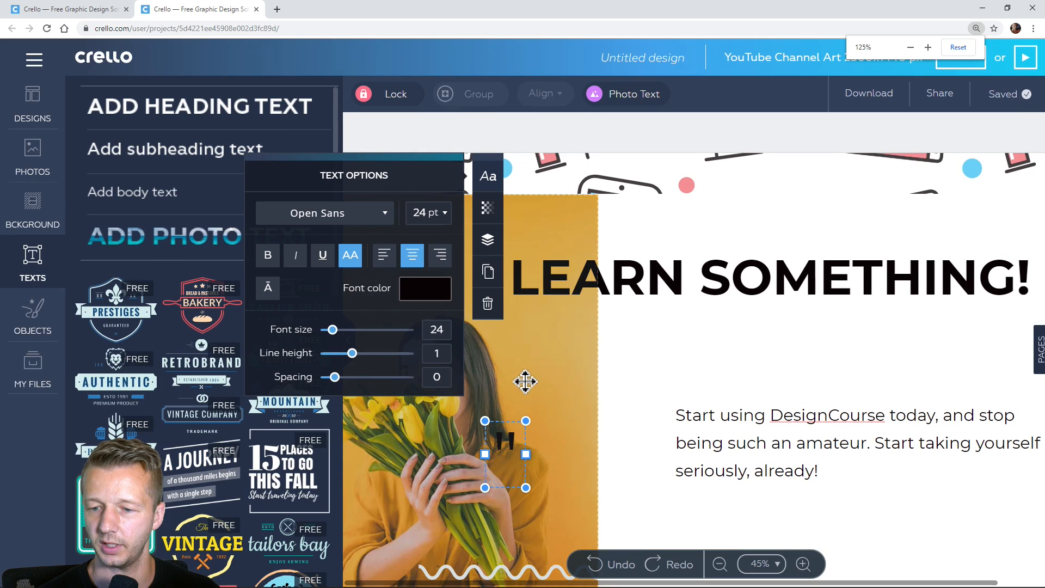
key(ctrl+minus)
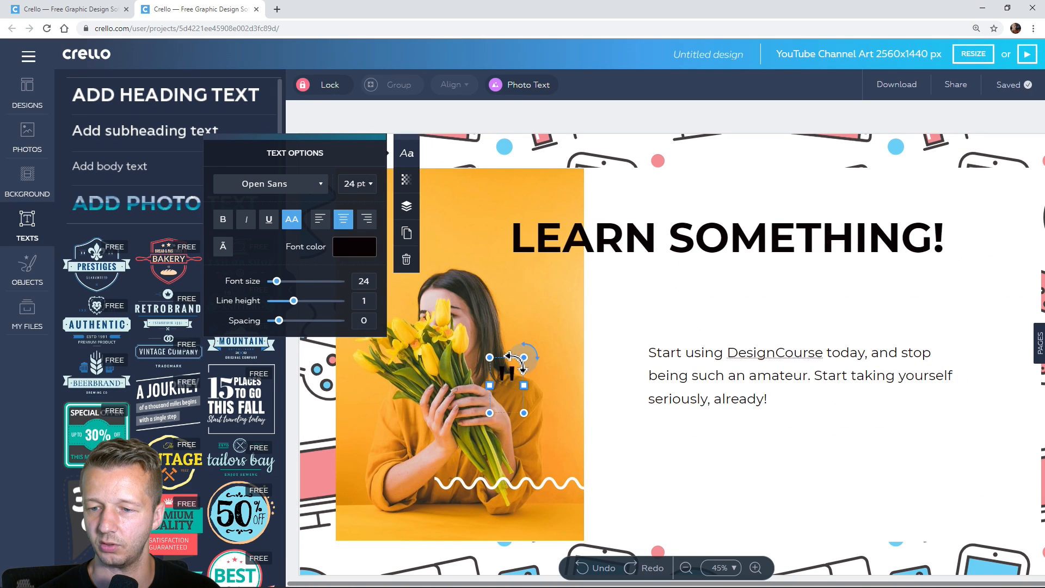
drag(506, 414, 637, 384)
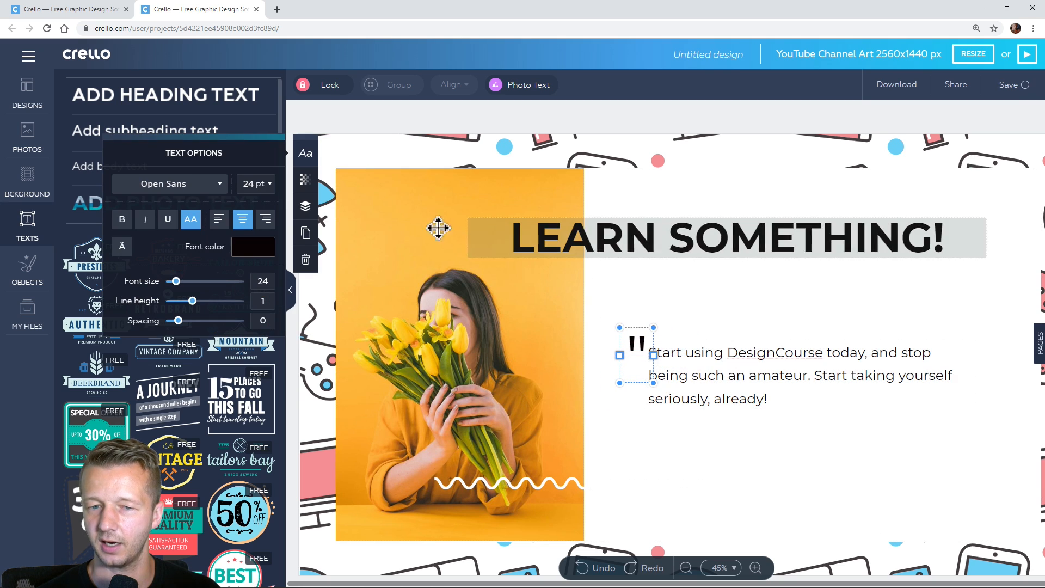
click(306, 181)
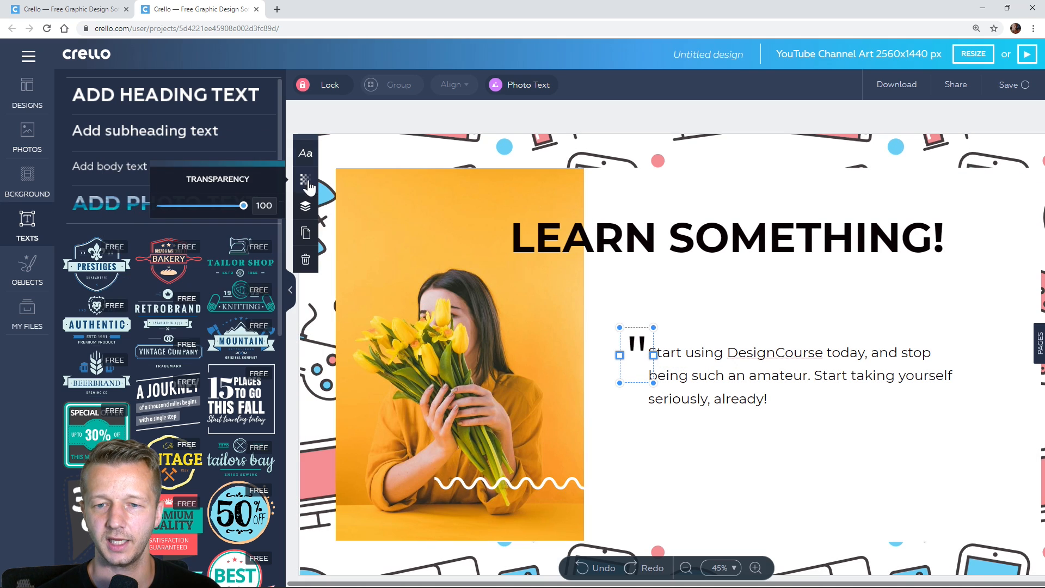
drag(243, 207, 217, 209)
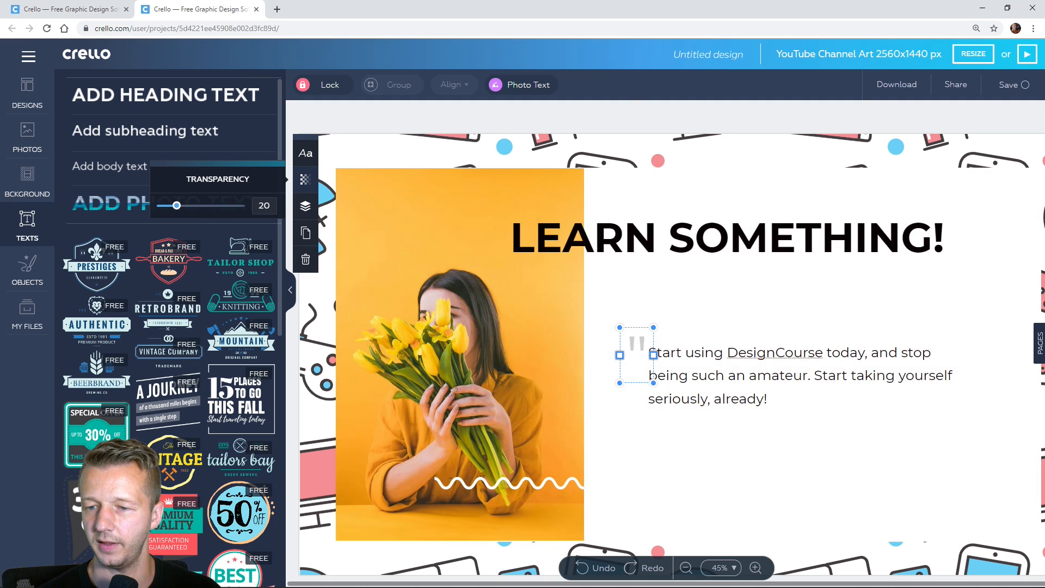
Step: Duplicate the faded quotation mark and place the copy just after the last word of the body text
click(314, 238)
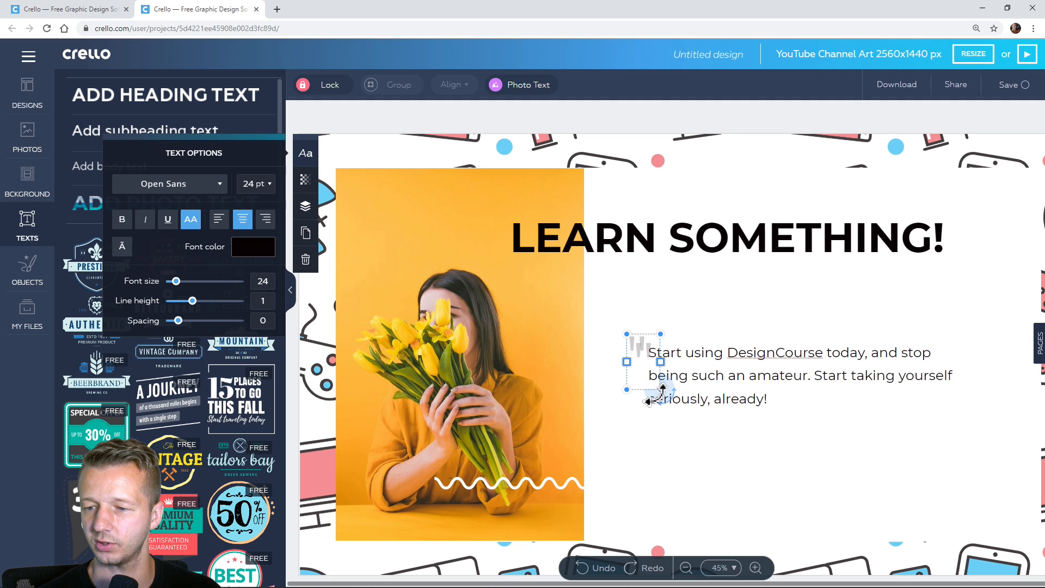
drag(651, 398, 792, 461)
key(ctrl+minus)
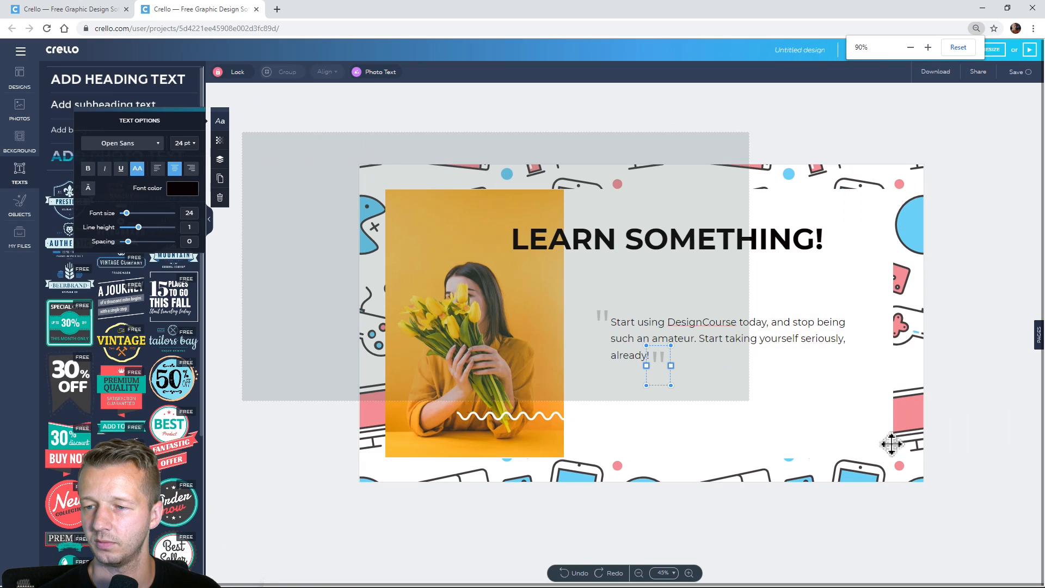
key(ctrl+minus)
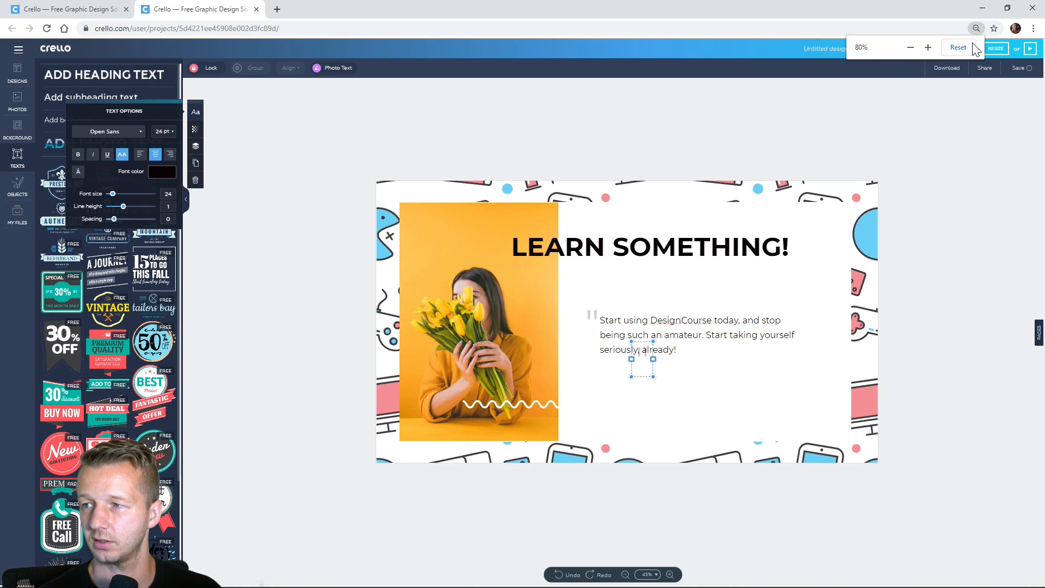
click(958, 47)
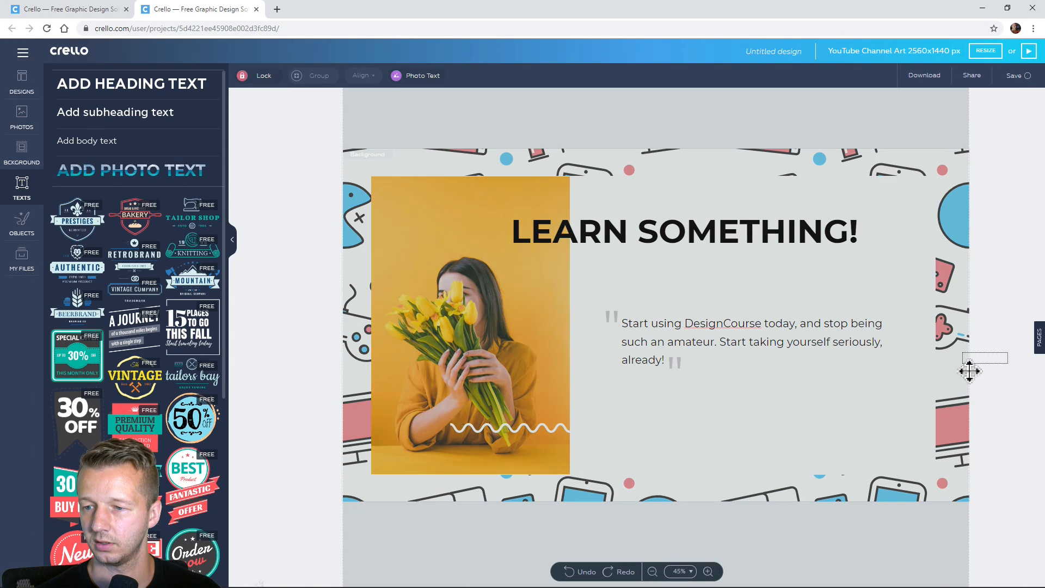
click(996, 369)
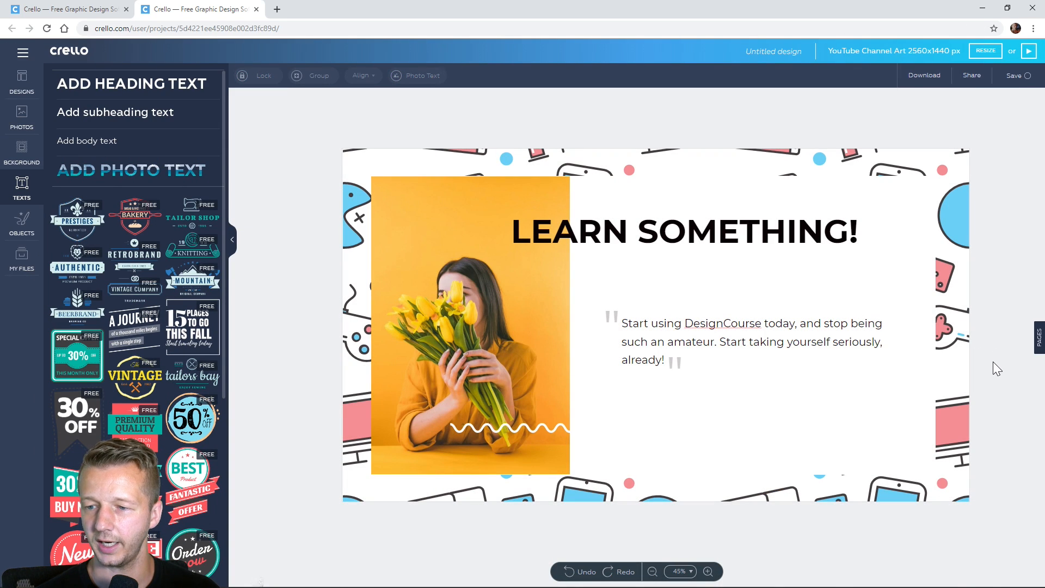
Step: Nudge the opening quotation mark up and left and the closing one slightly down and right, away from the body text
click(674, 364)
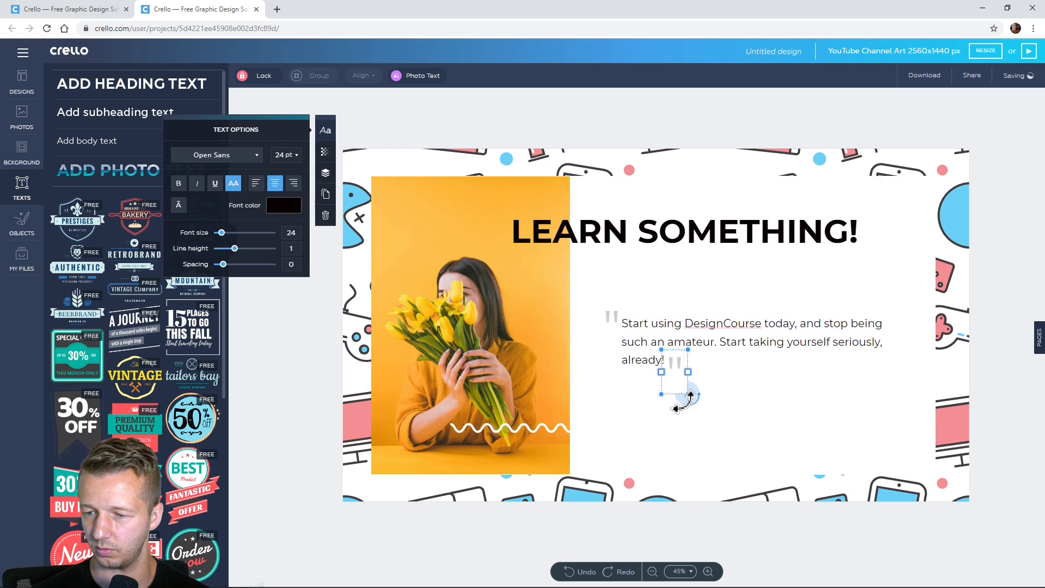
click(707, 379)
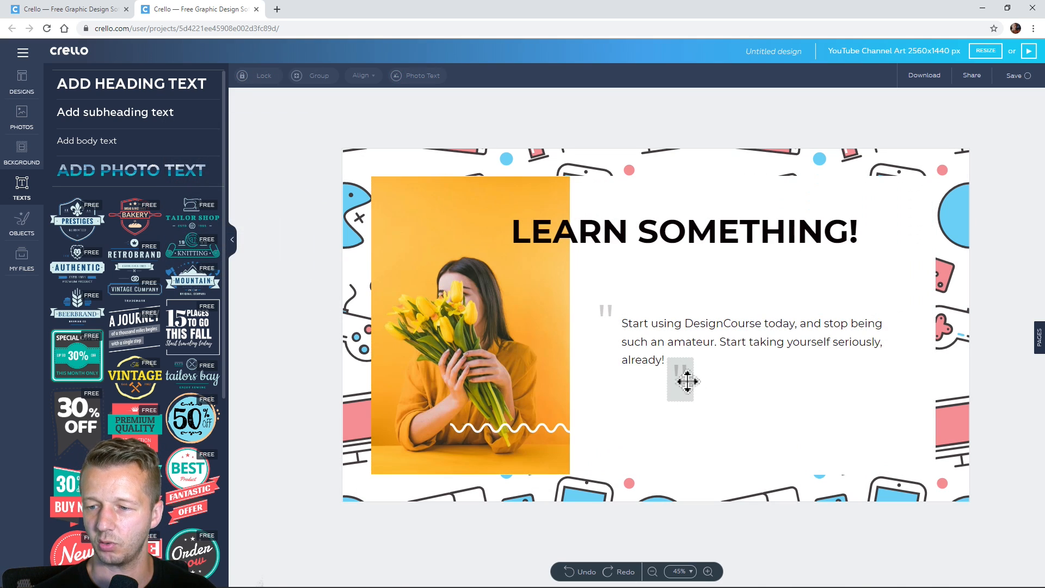
click(611, 312)
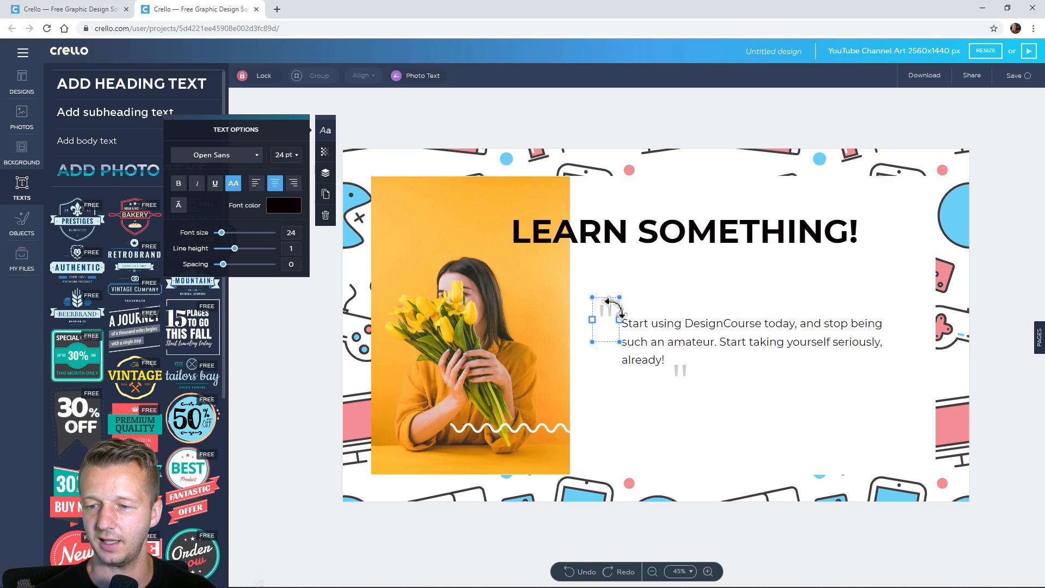
click(282, 371)
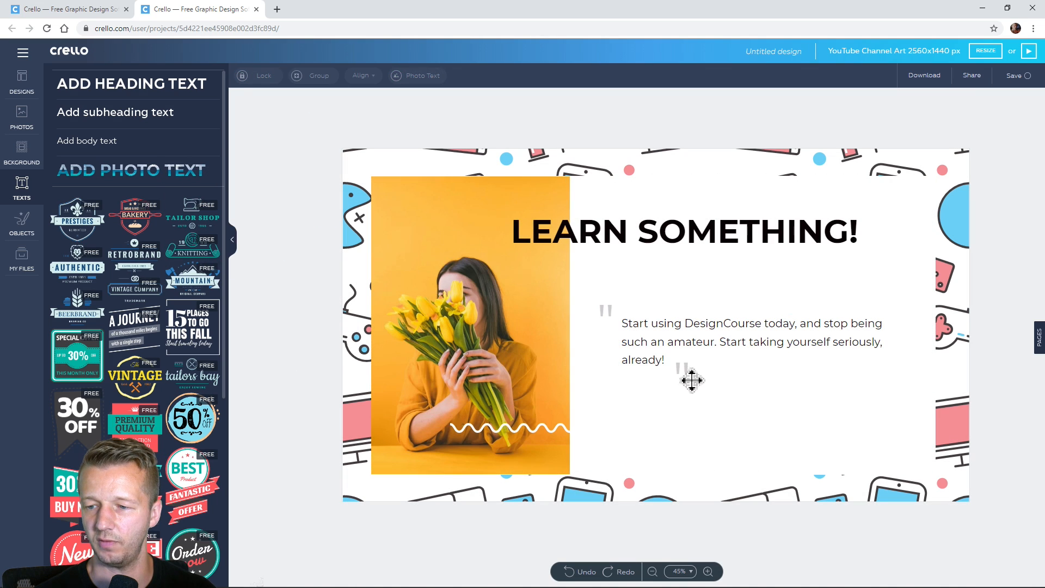
click(689, 380)
click(311, 343)
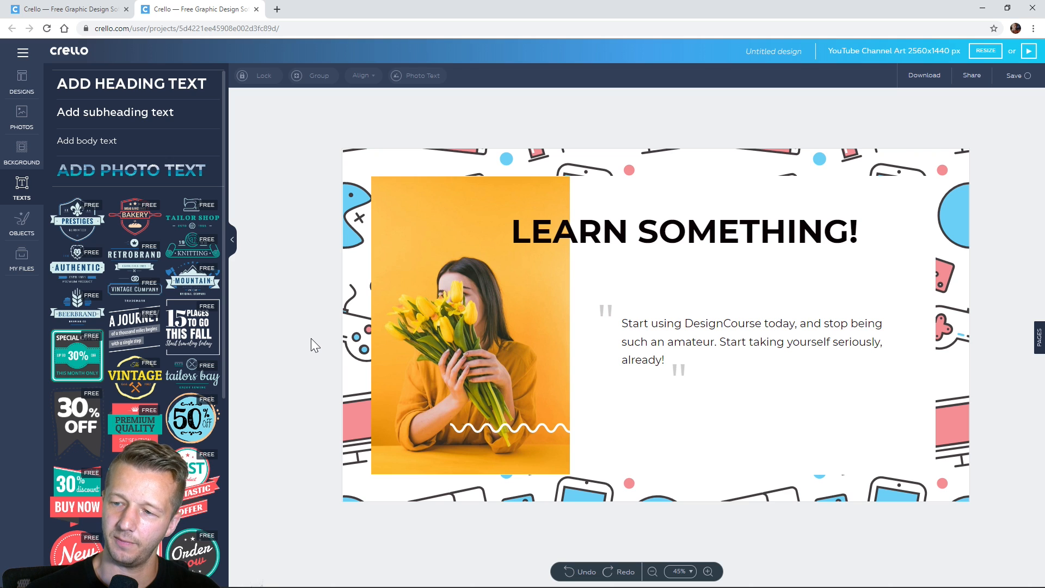
Step: Select the body text with both quotation marks and shift them together slightly right and down
click(673, 346)
shift+click(612, 316)
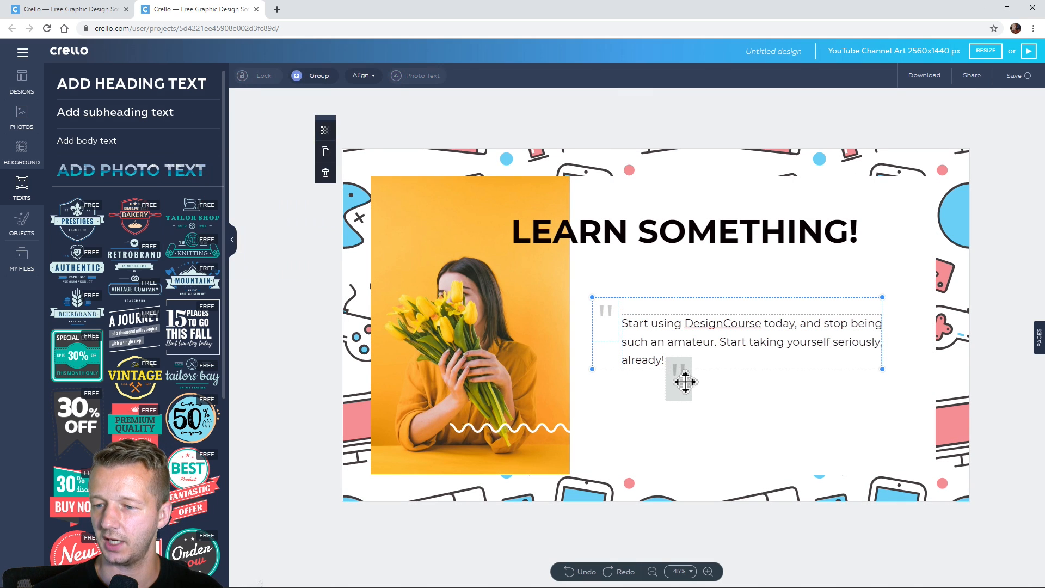
shift+click(693, 387)
drag(693, 387, 695, 385)
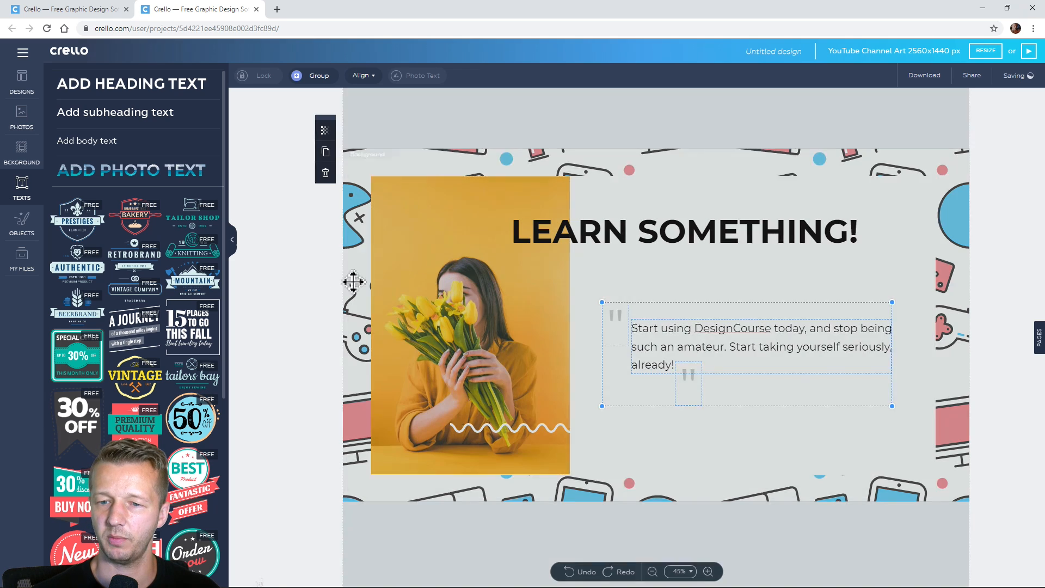
click(294, 261)
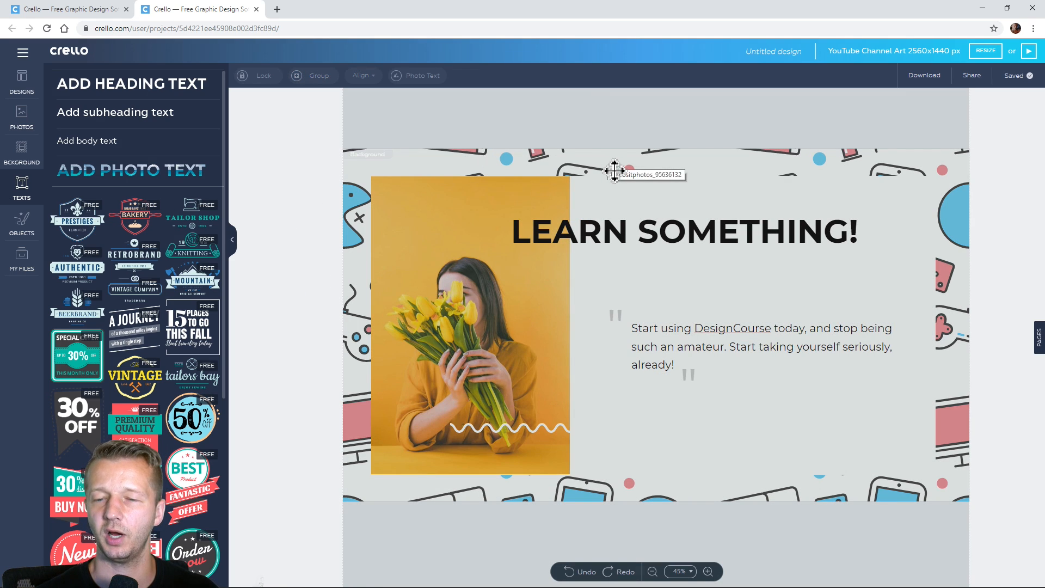
Step: Recolor the pattern background's white base to a custom very light gray
click(610, 168)
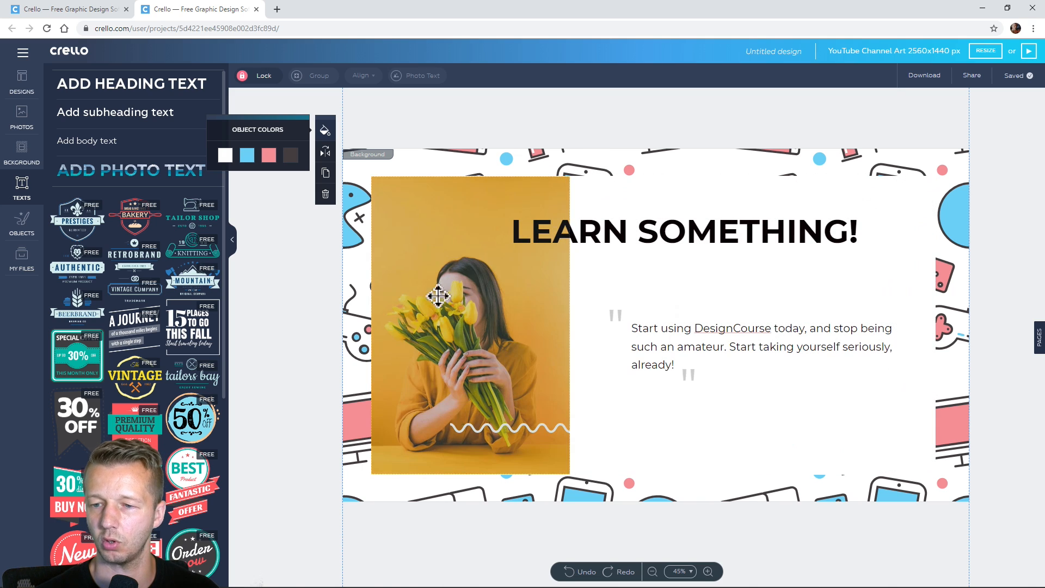
click(248, 156)
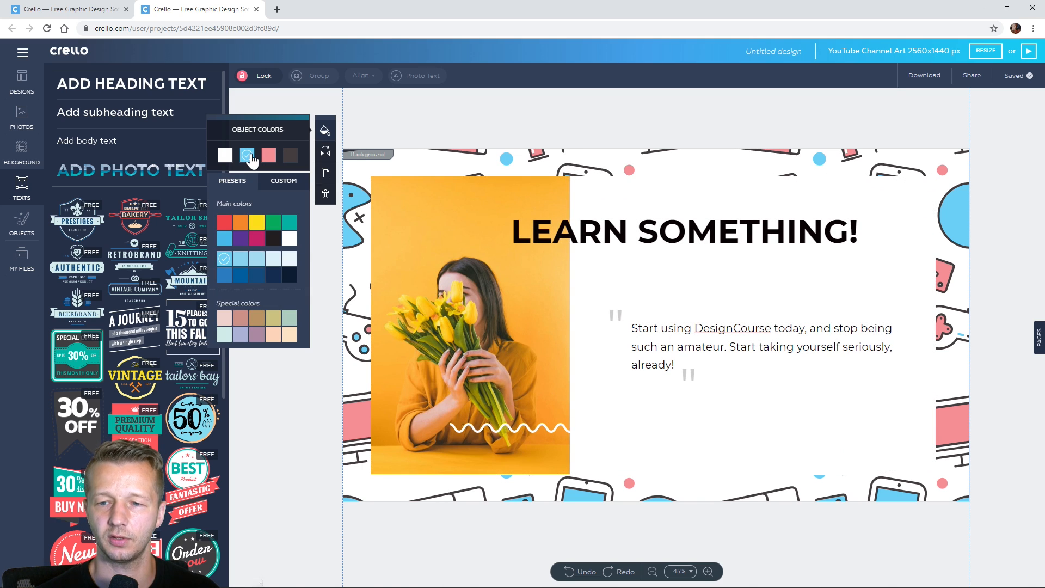
click(285, 183)
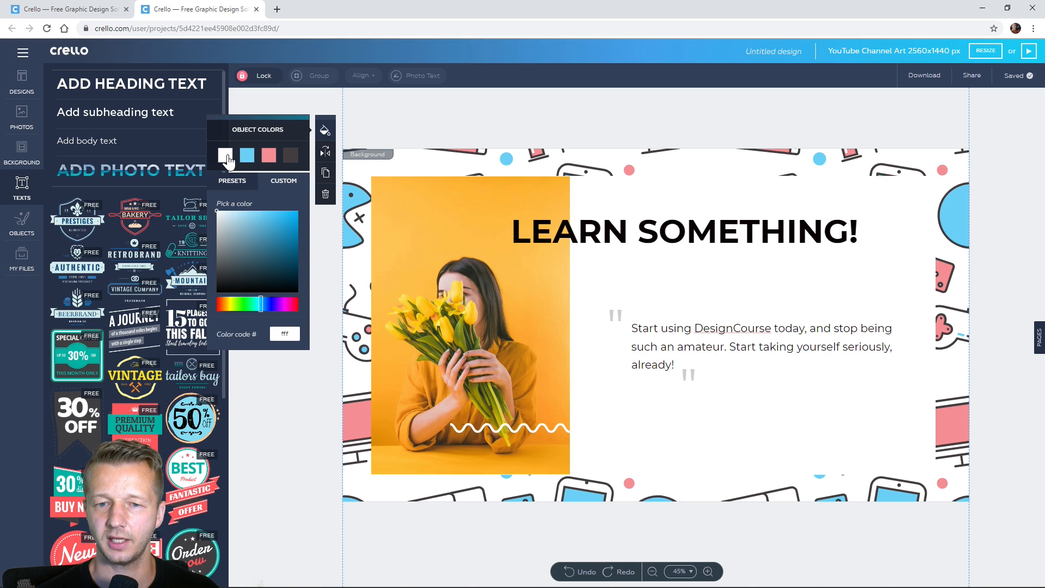
drag(225, 220, 204, 218)
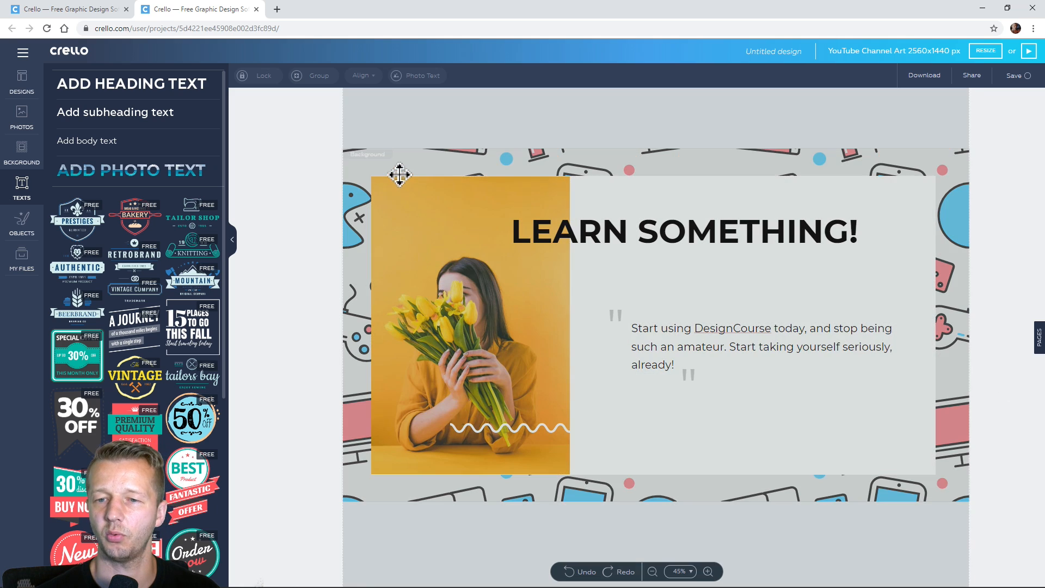
Step: Recolor the blue areas of the pattern background to a custom light gray
click(384, 175)
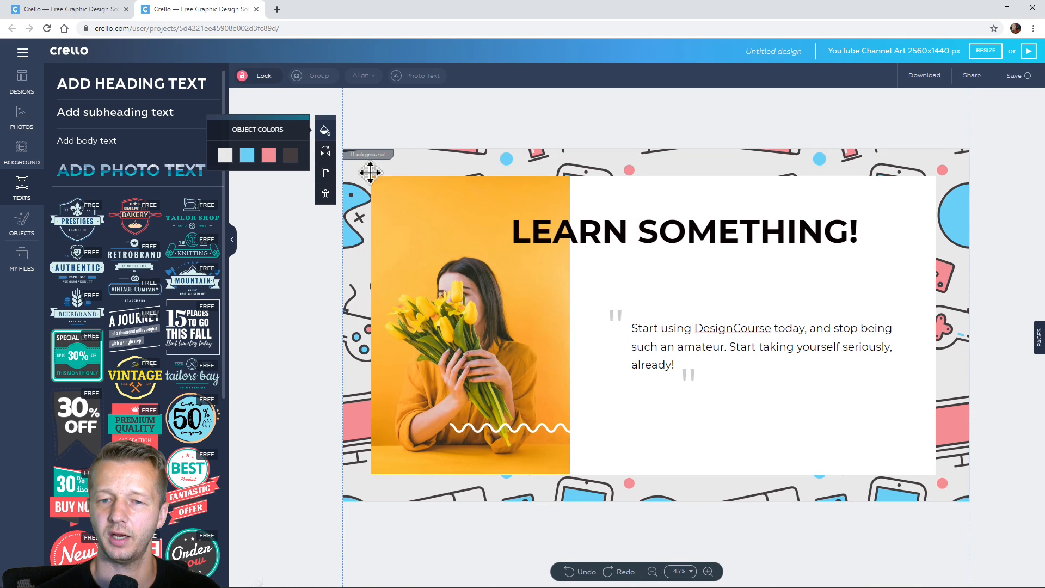
click(248, 155)
click(281, 183)
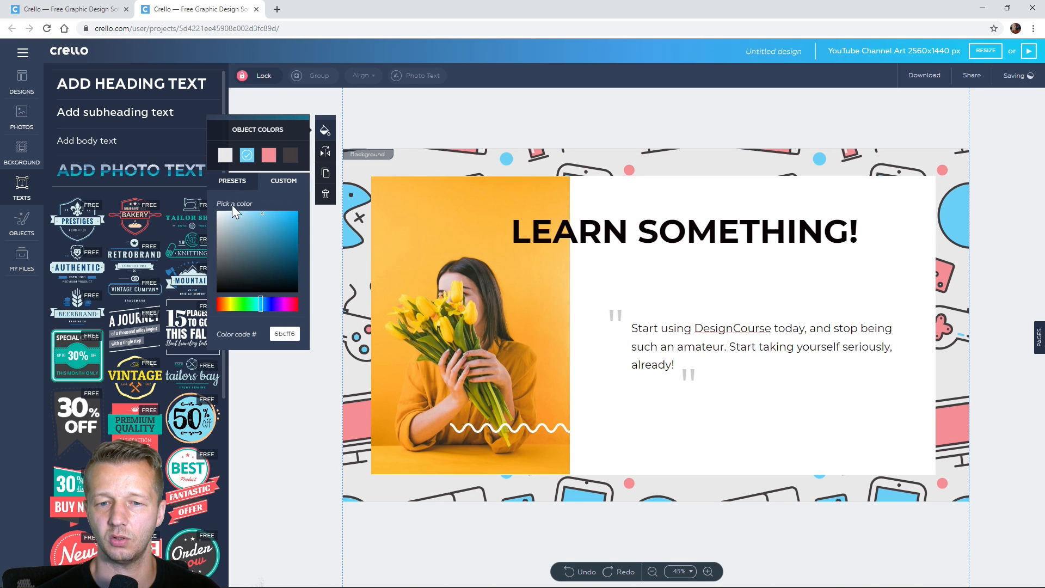
click(217, 221)
drag(205, 217, 205, 219)
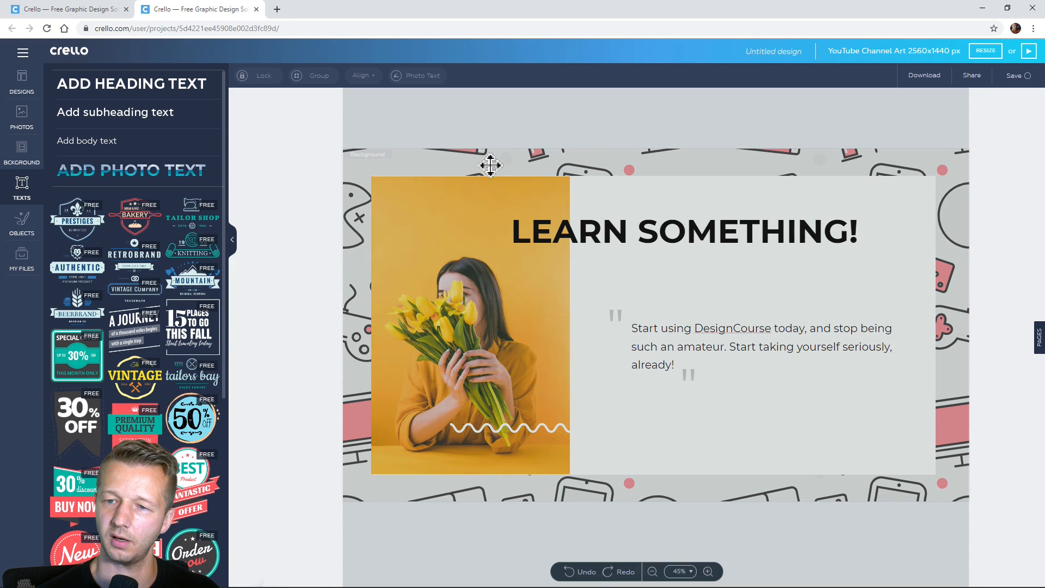
Step: Recolor the pink areas of the pattern background to white with a custom color and deselect the background
click(479, 169)
click(268, 156)
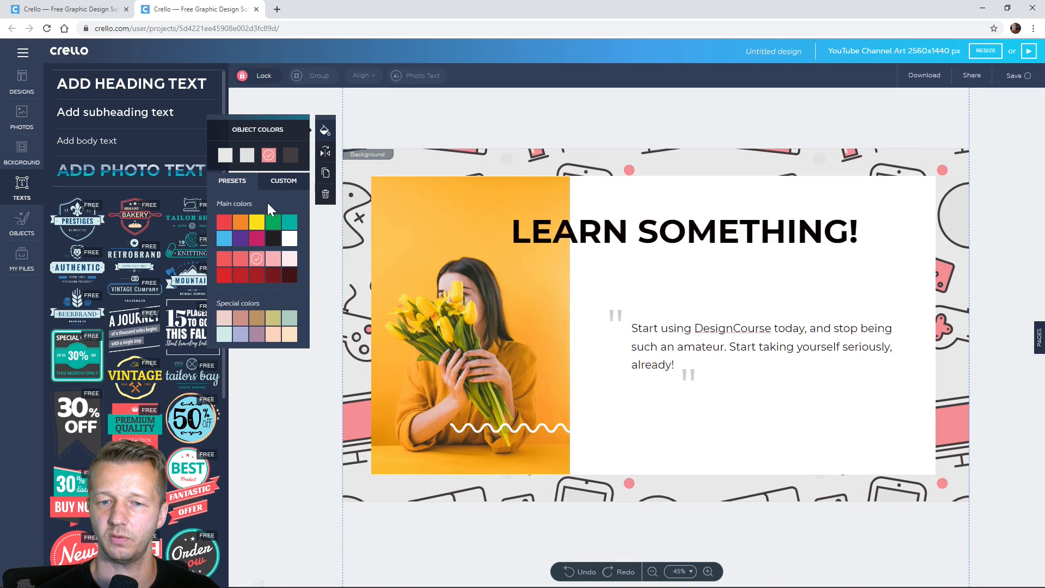
click(277, 188)
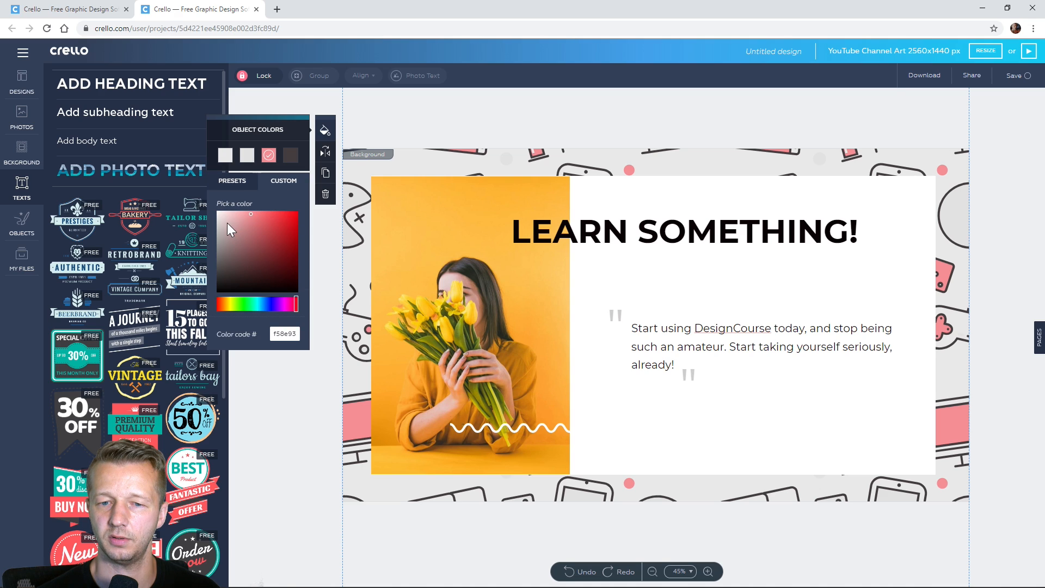
drag(227, 219, 195, 210)
click(243, 282)
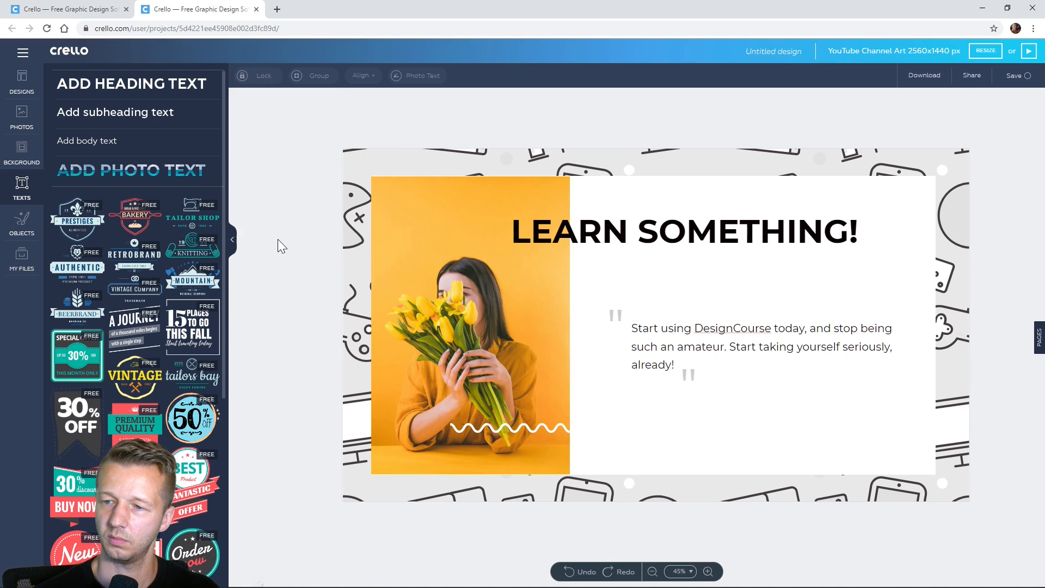